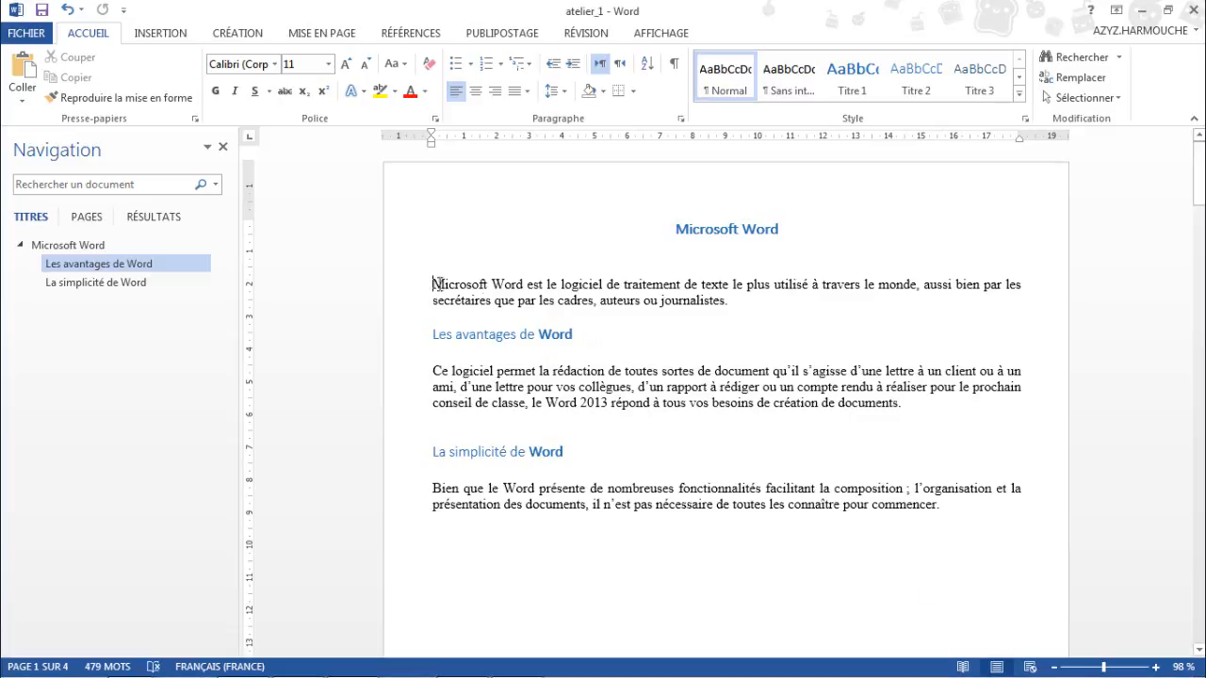
Format the introductory paragraph under the title as bold, italic, with the font colour Bleu, Accentuation1, plus clair 40 %
left_click_drag(433, 284, 737, 303)
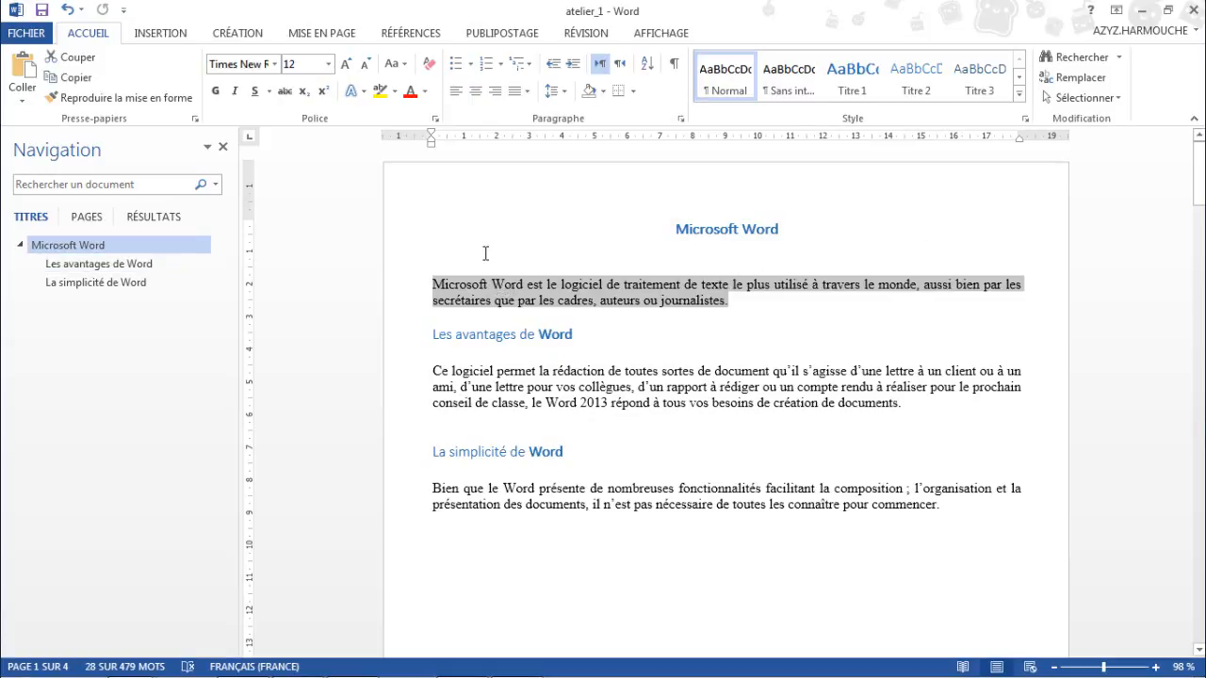
left_click(215, 92)
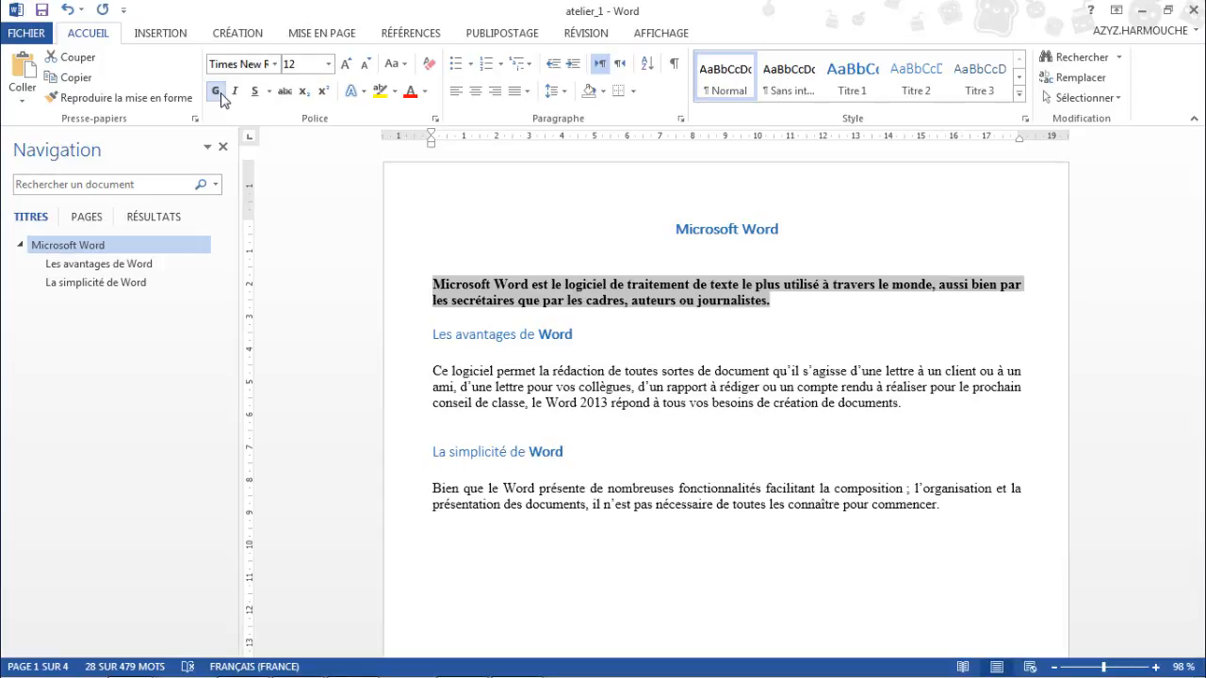
left_click(235, 92)
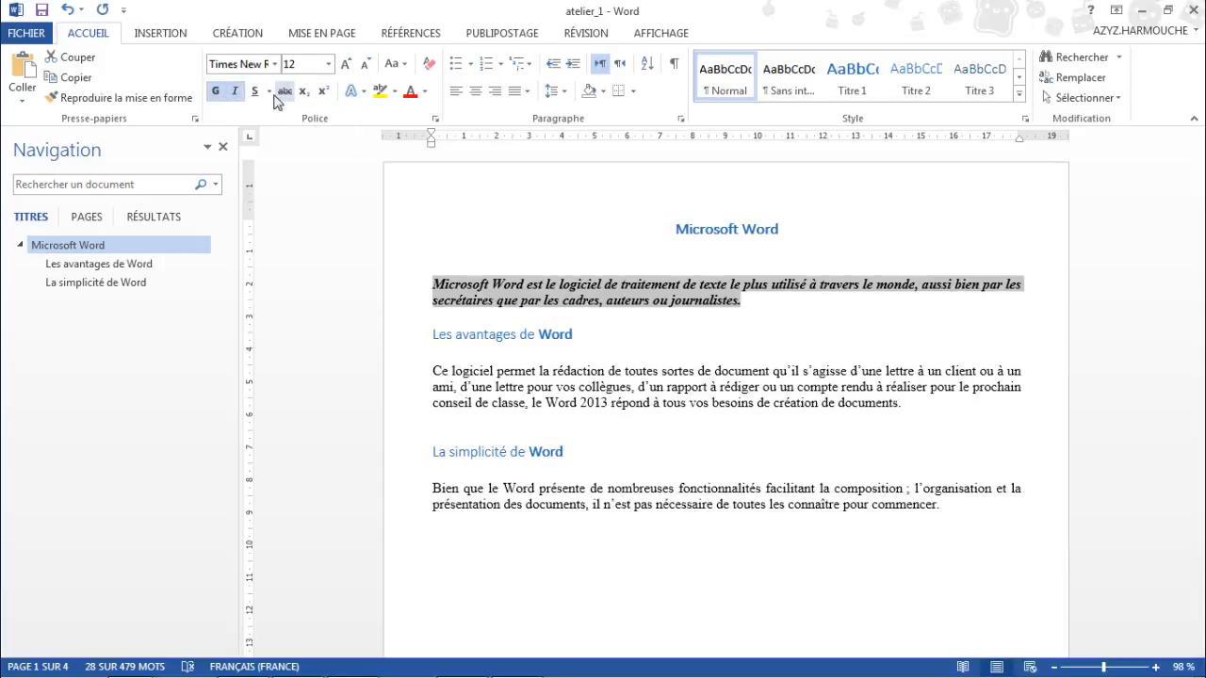
left_click(425, 92)
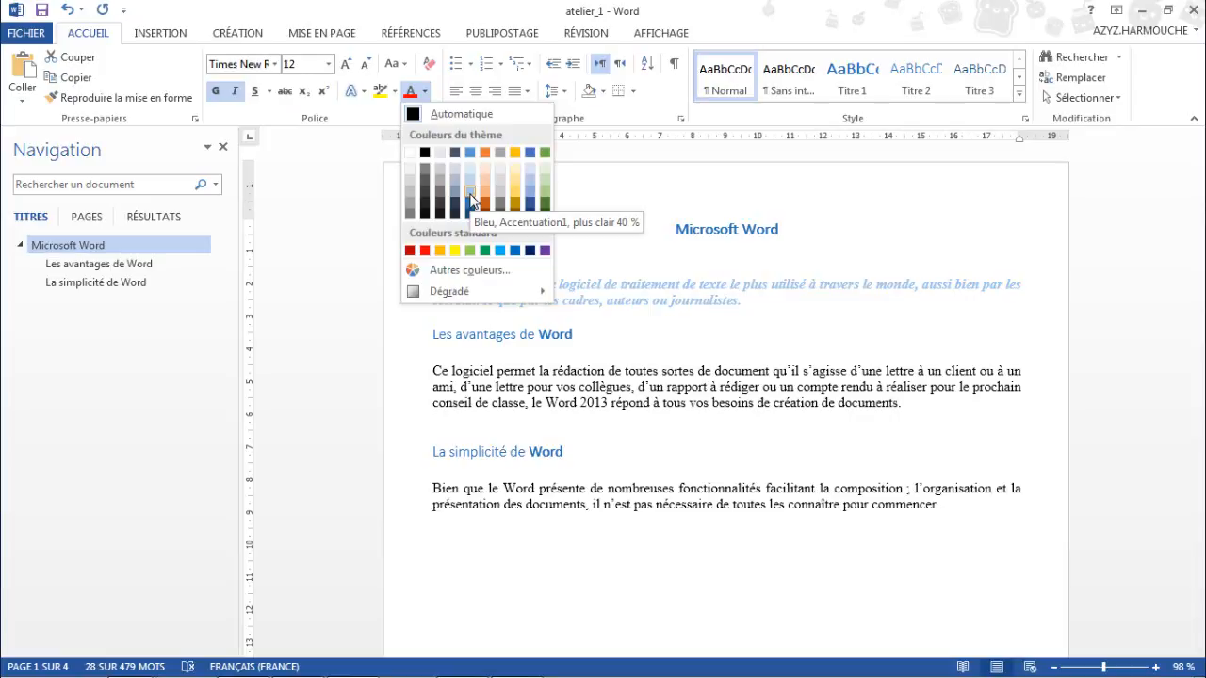
left_click(471, 201)
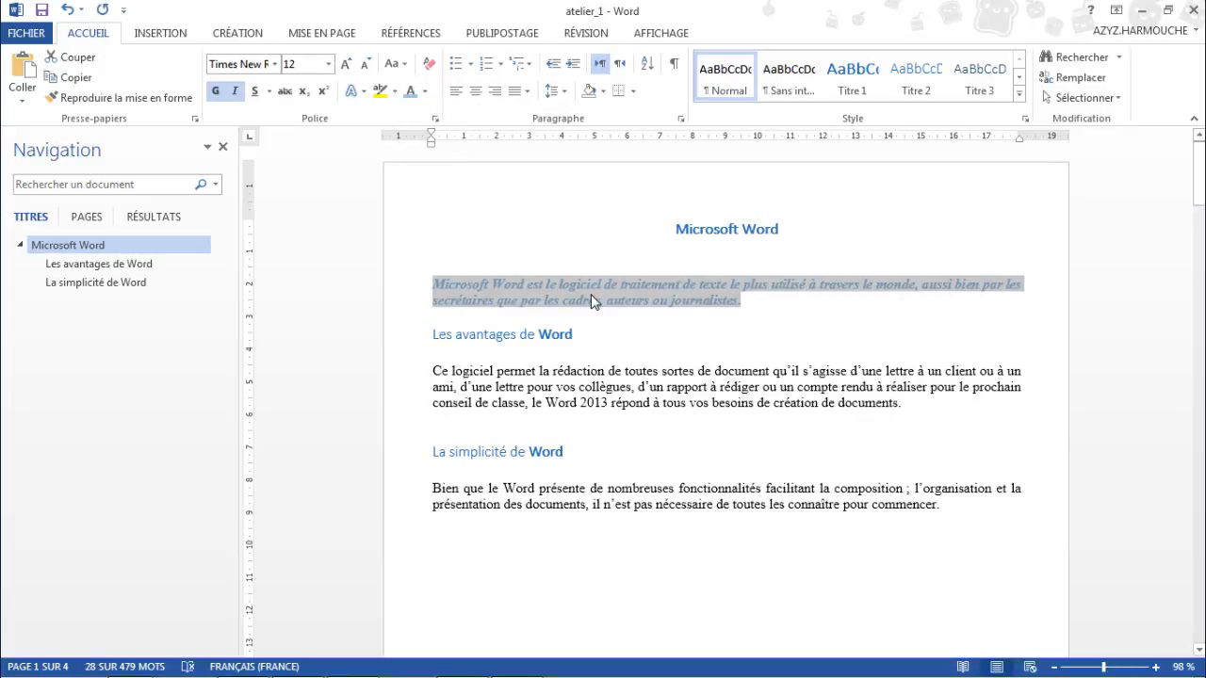
Create a paragraph style named "Mon style" from the introductory paragraph's formatting, and close the style list
left_click(1026, 119)
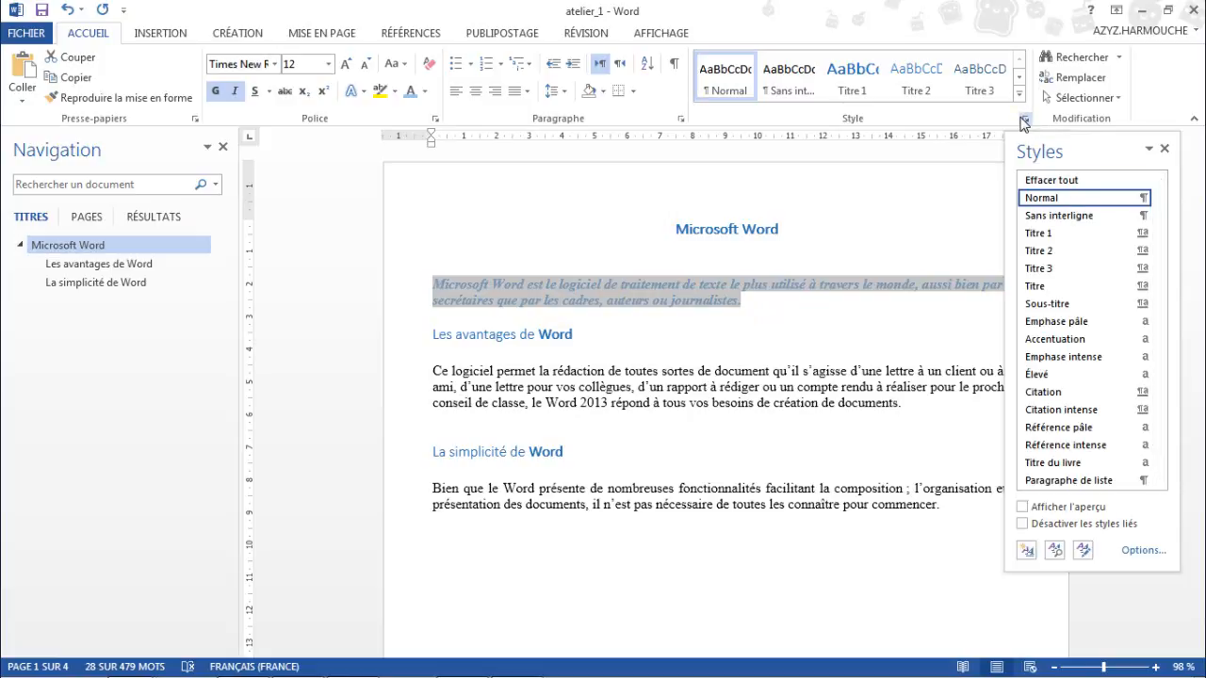
left_click(1027, 551)
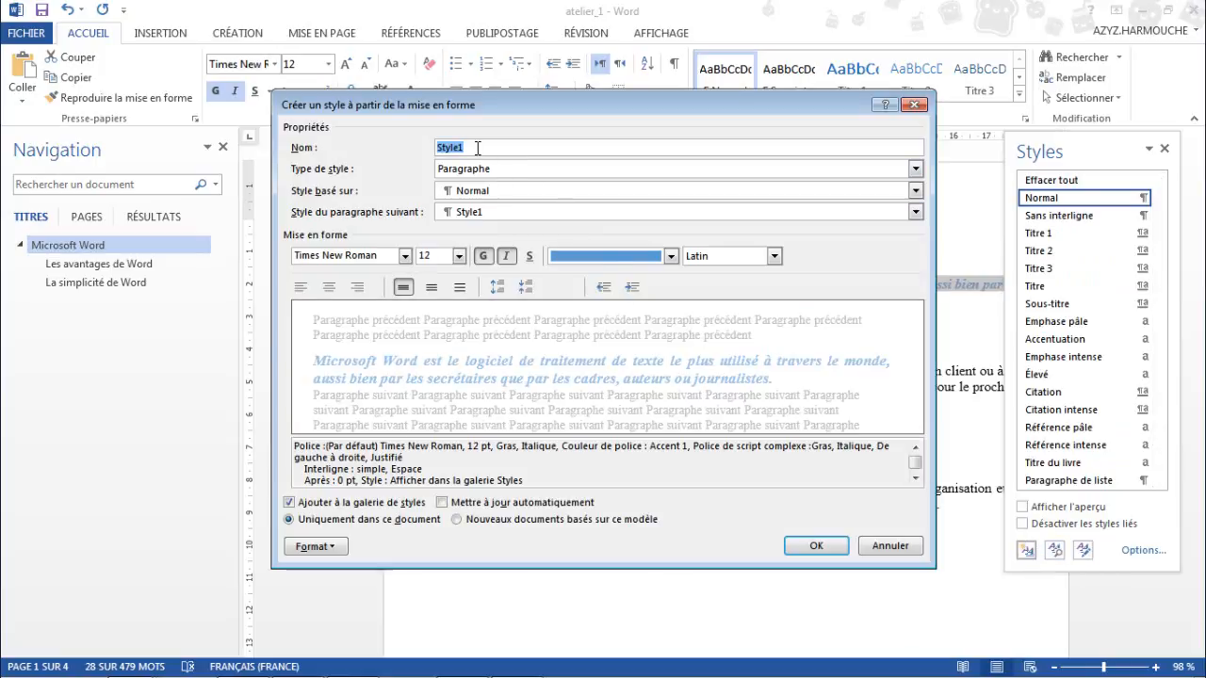
left_click_drag(457, 105, 454, 114)
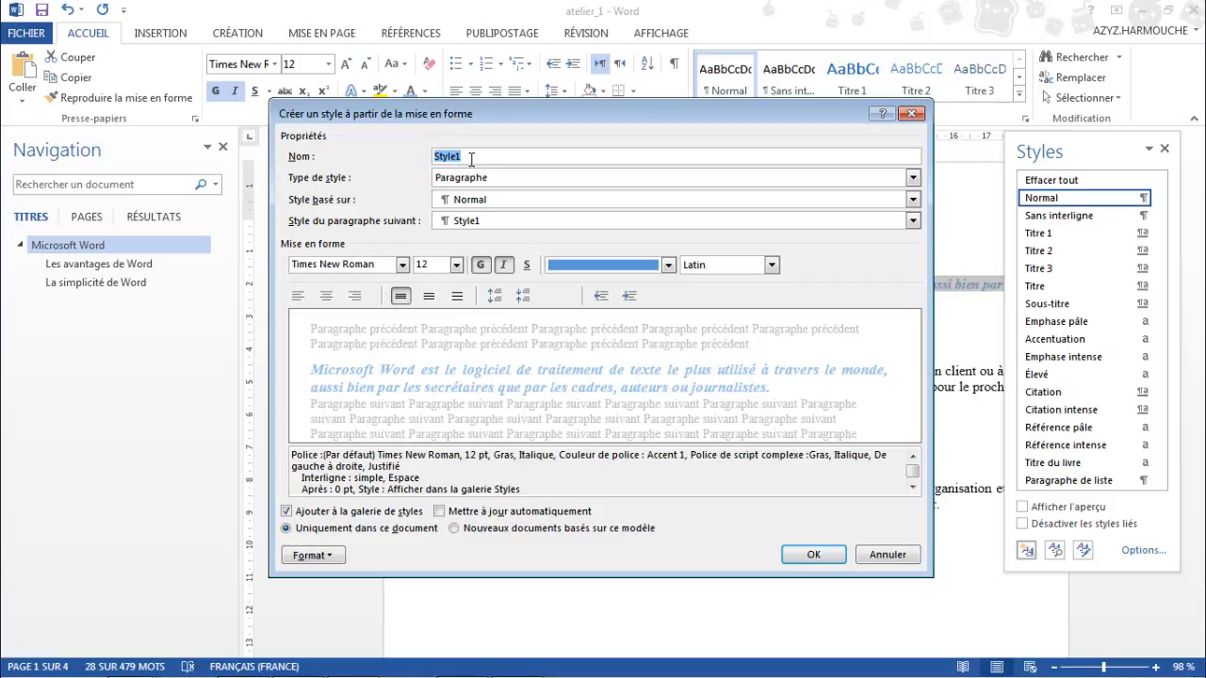
type("MO")
key("BackSpace")
type("on s")
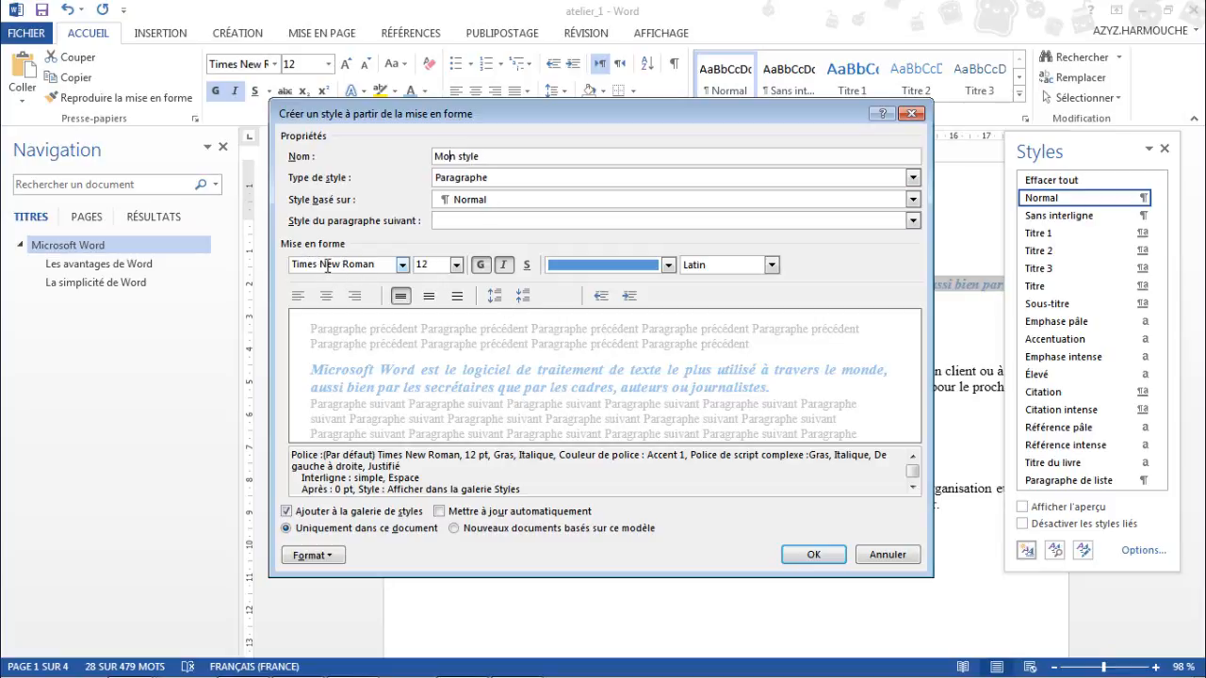
left_click(456, 265)
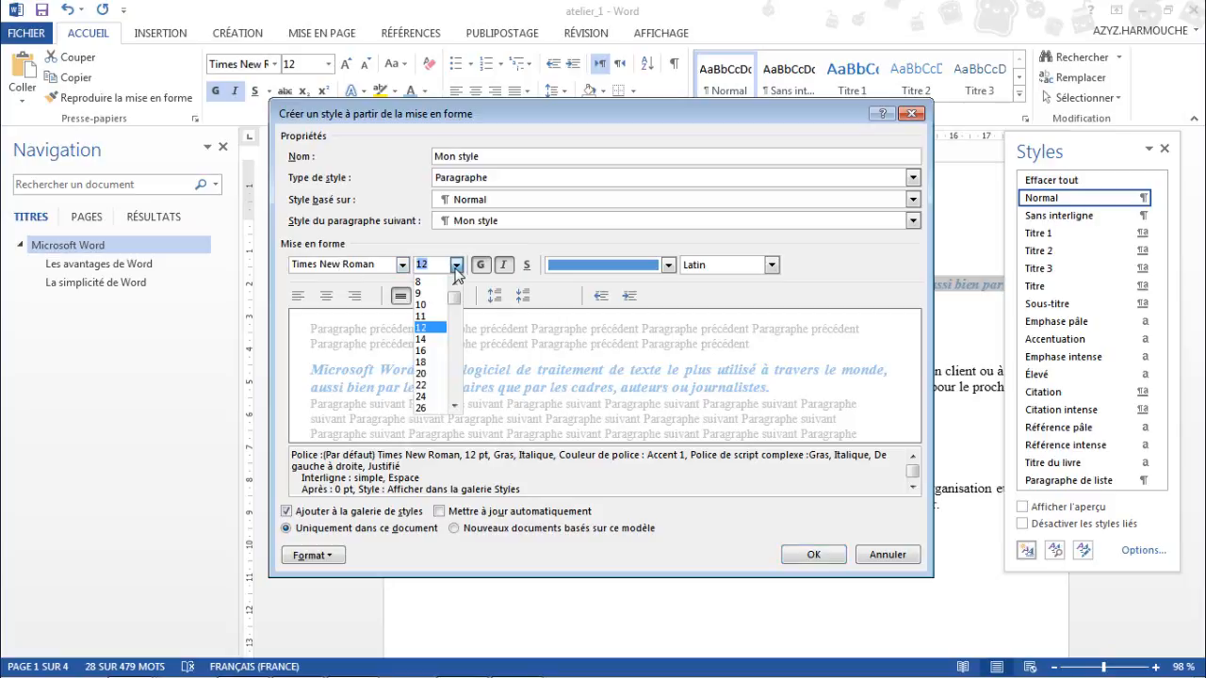
left_click(456, 269)
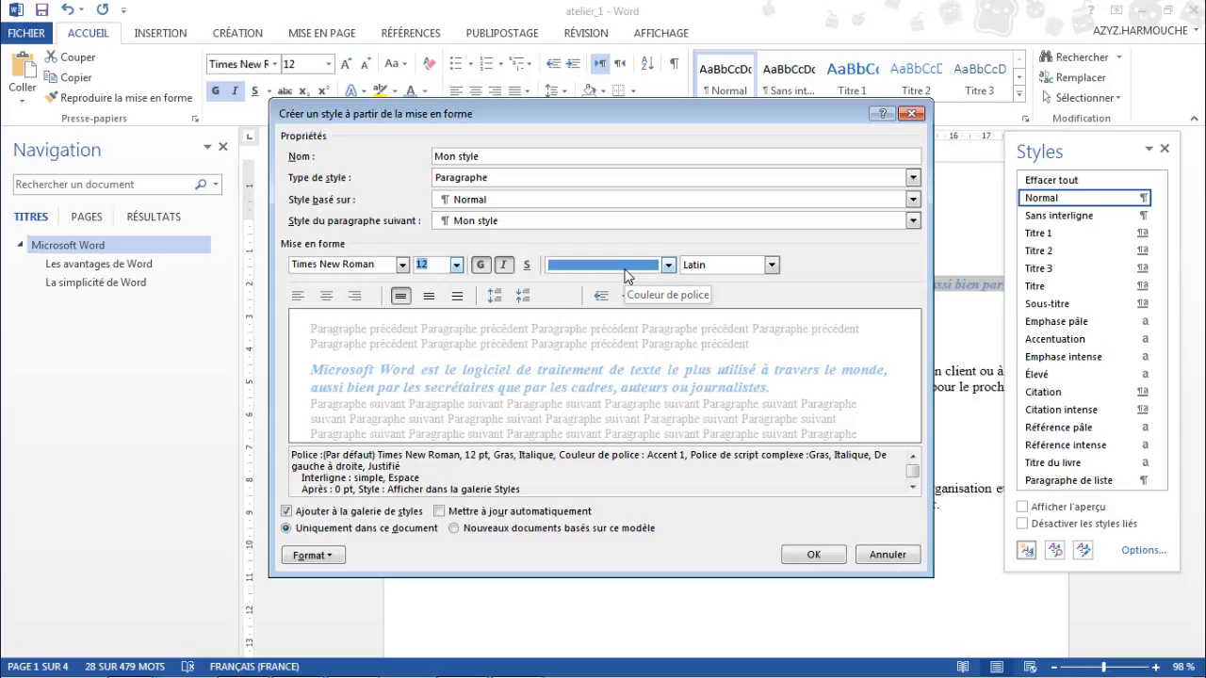
left_click(813, 555)
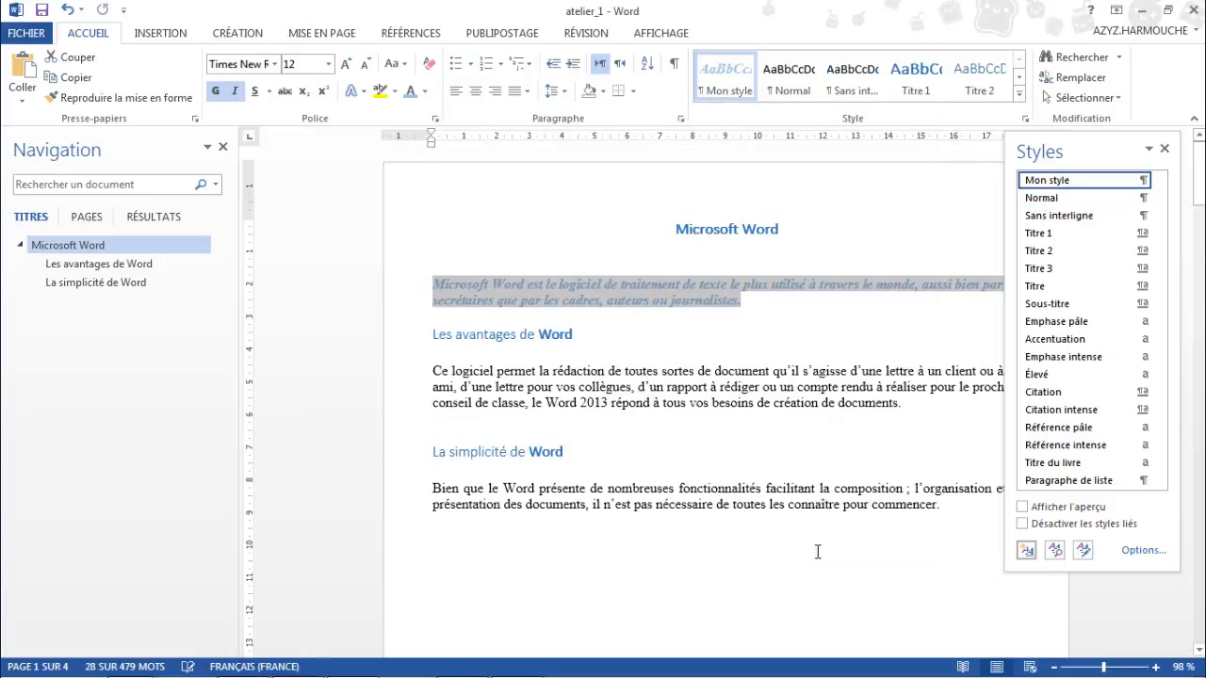
left_click(672, 332)
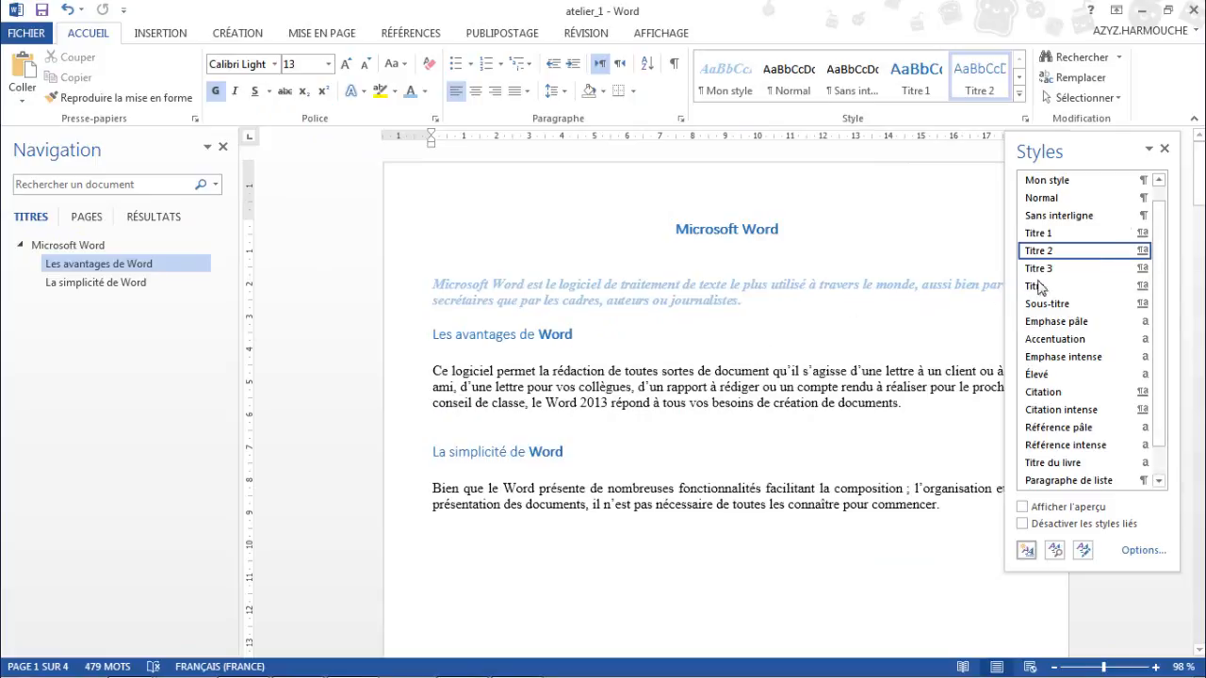
left_click(1164, 148)
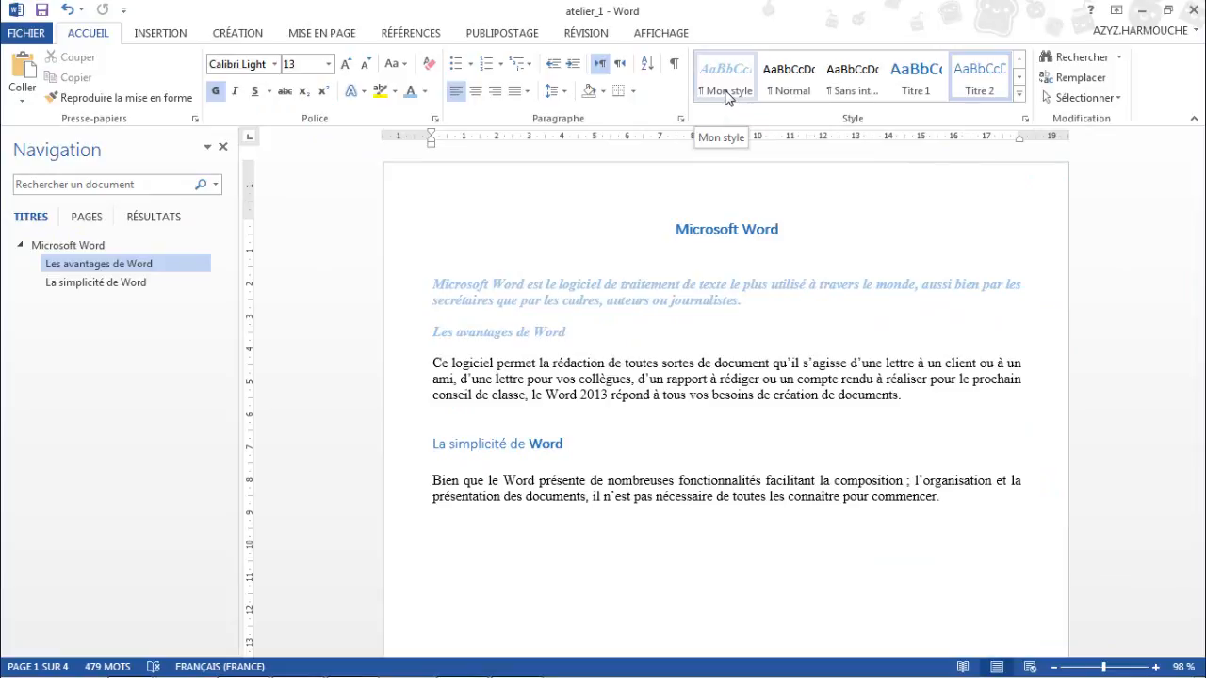
Apply the Mon style style to the paragraph under "La simplicité de Word"
left_click(433, 488)
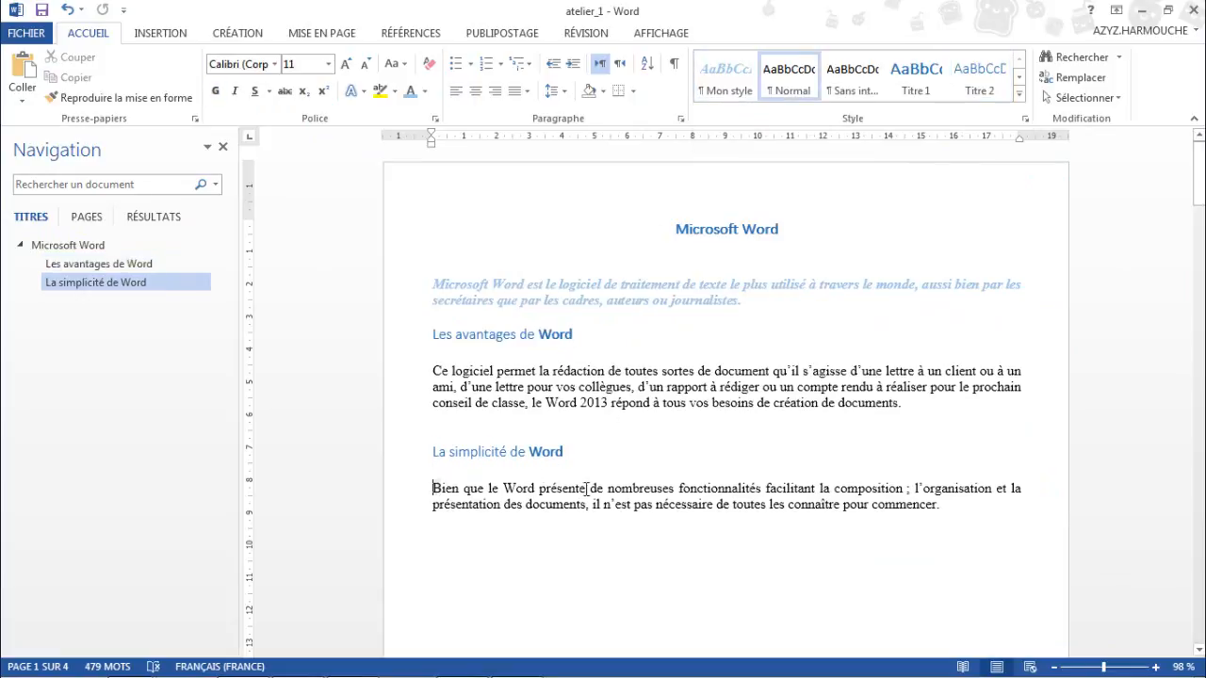
left_click_drag(433, 488, 943, 510)
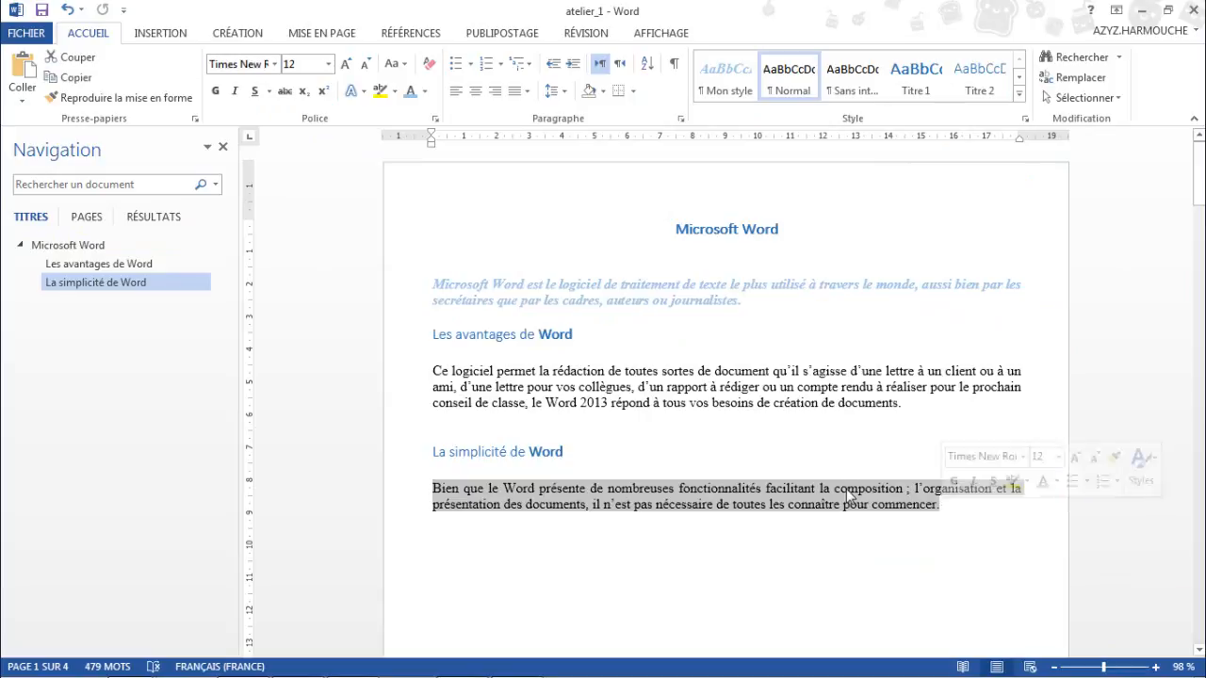
left_click(725, 88)
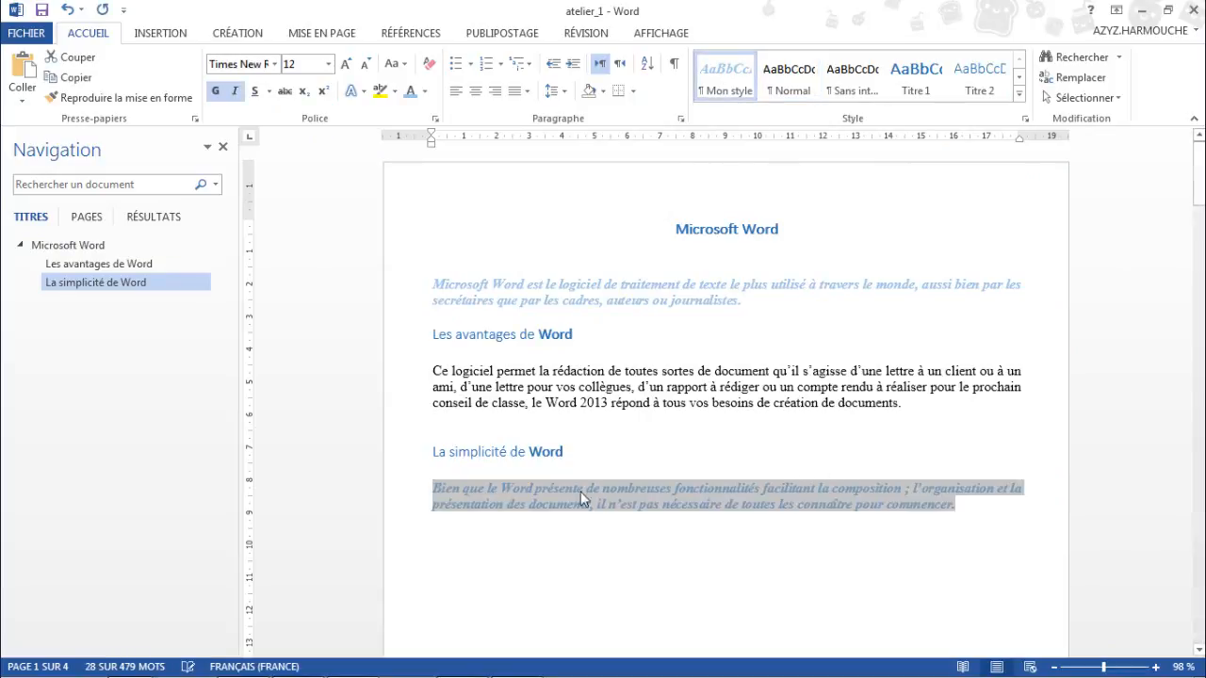
key("Up")
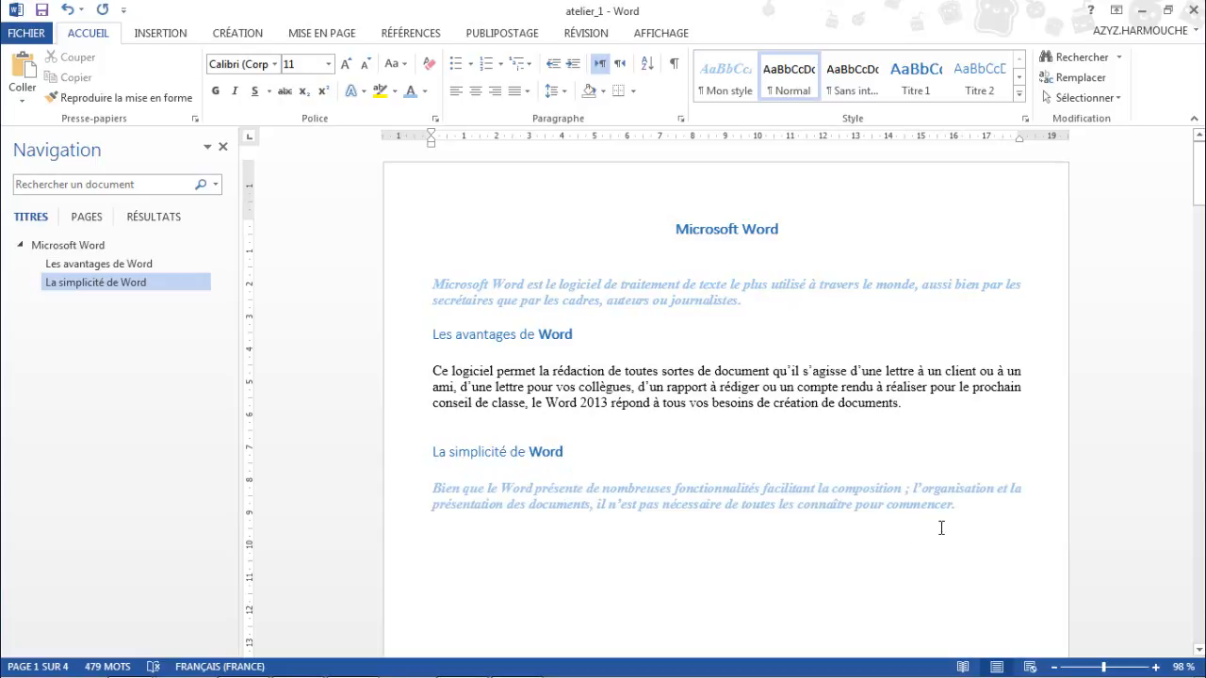
Clear all formatting from the paragraph under "La simplicité de Word"
left_click_drag(435, 486, 958, 508)
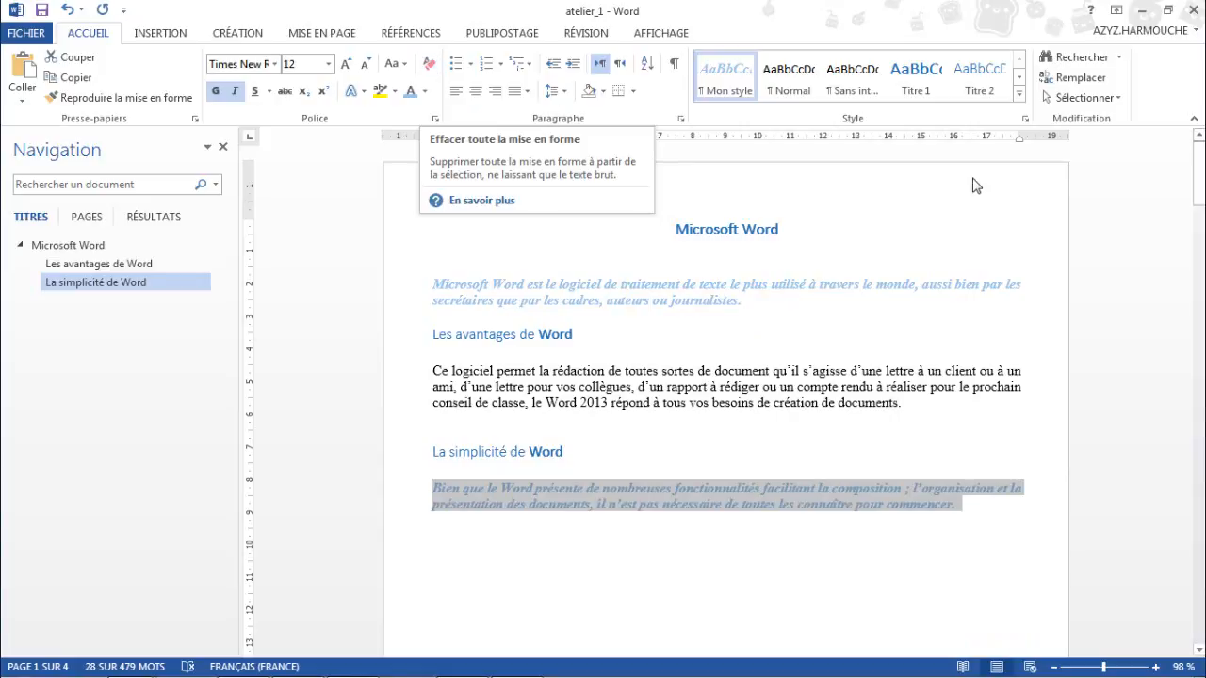
left_click(1019, 93)
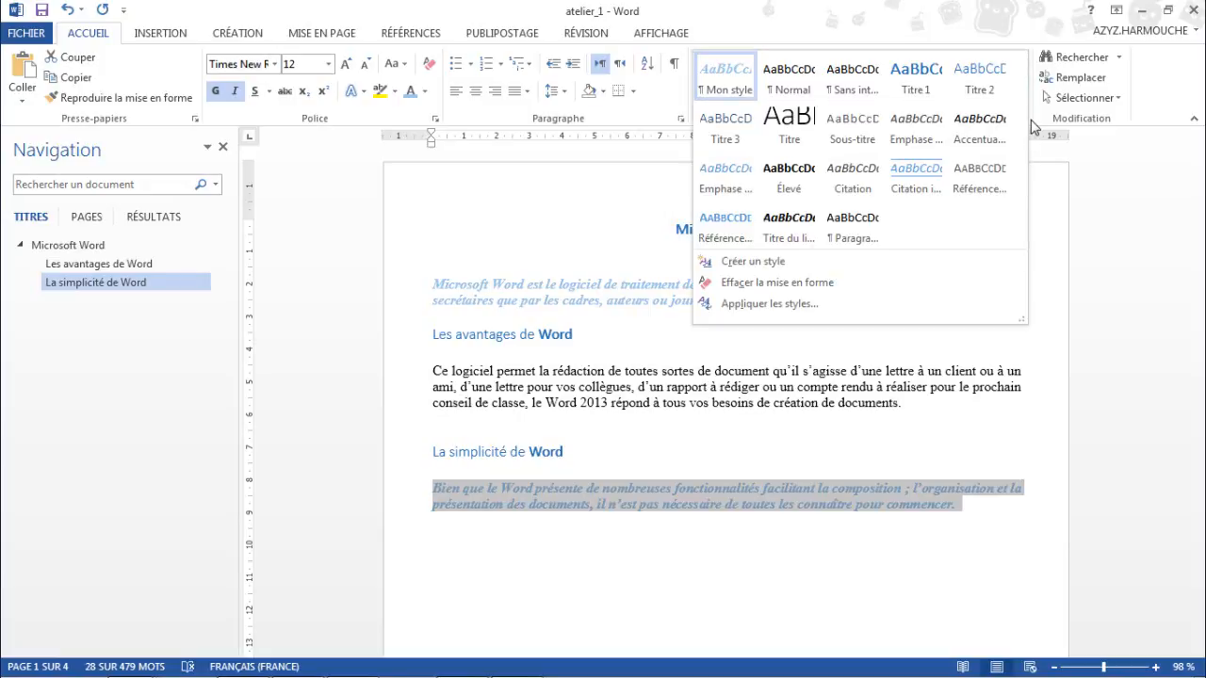
left_click(777, 282)
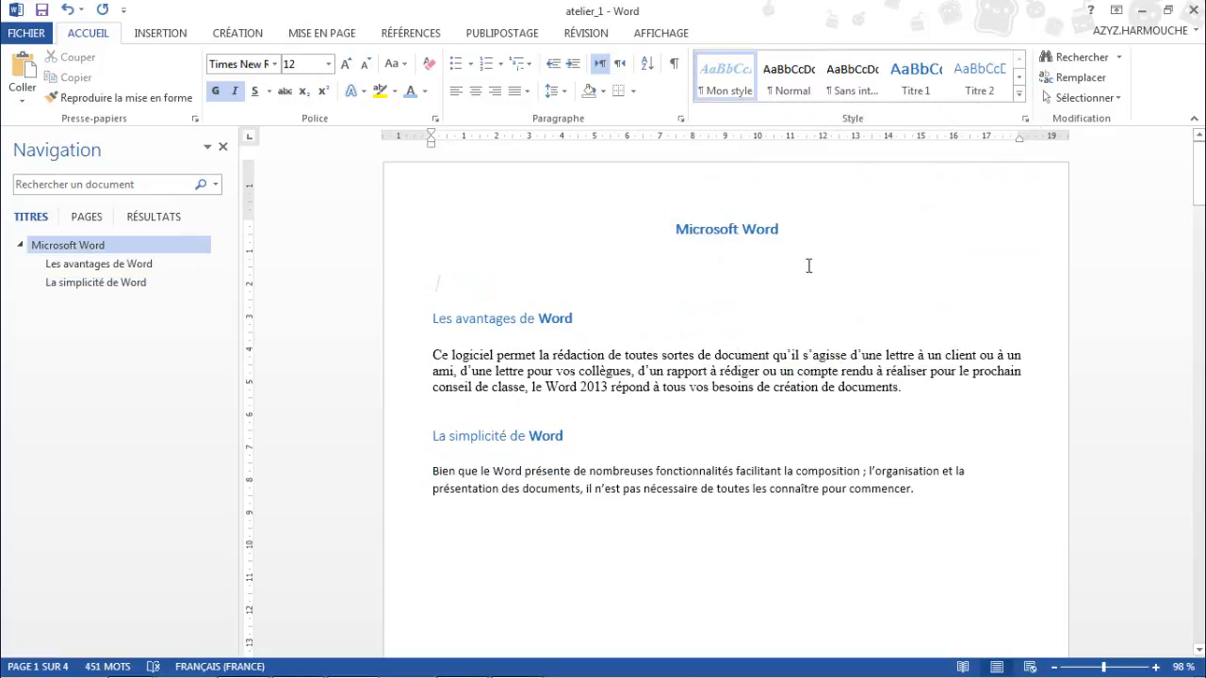
Modify the Titre 3 style to use the font Times New Roman (Titres CS) at size 14
left_click(1018, 96)
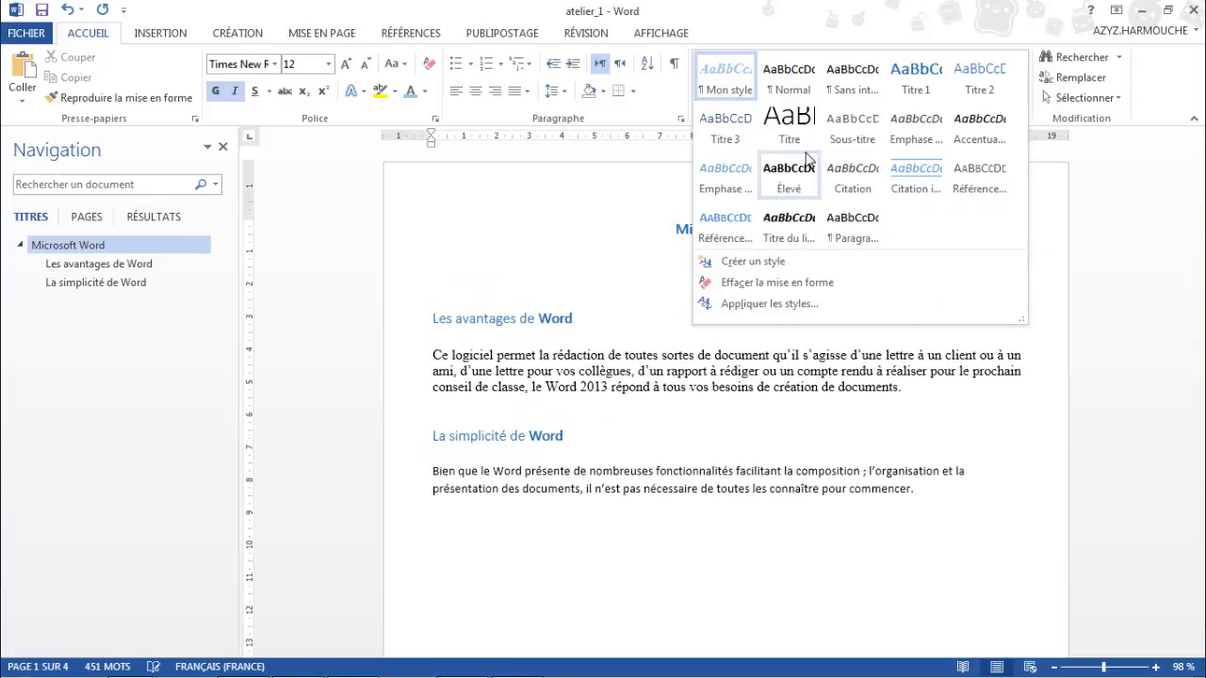
right_click(727, 137)
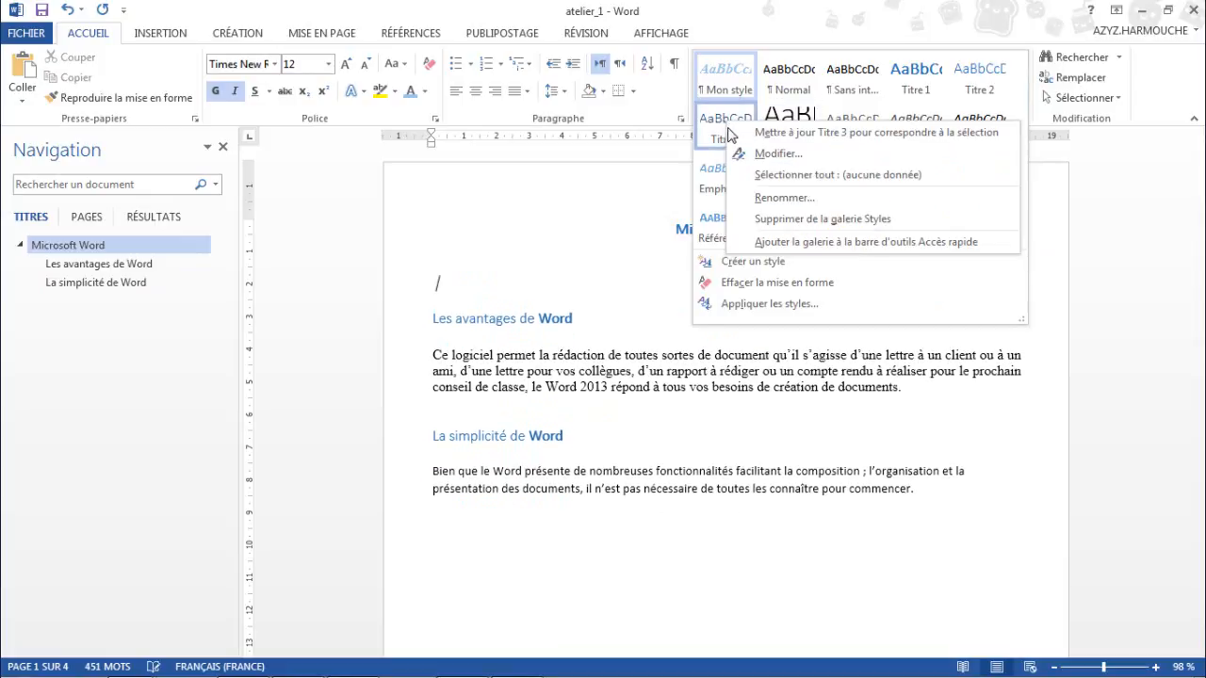
left_click(777, 154)
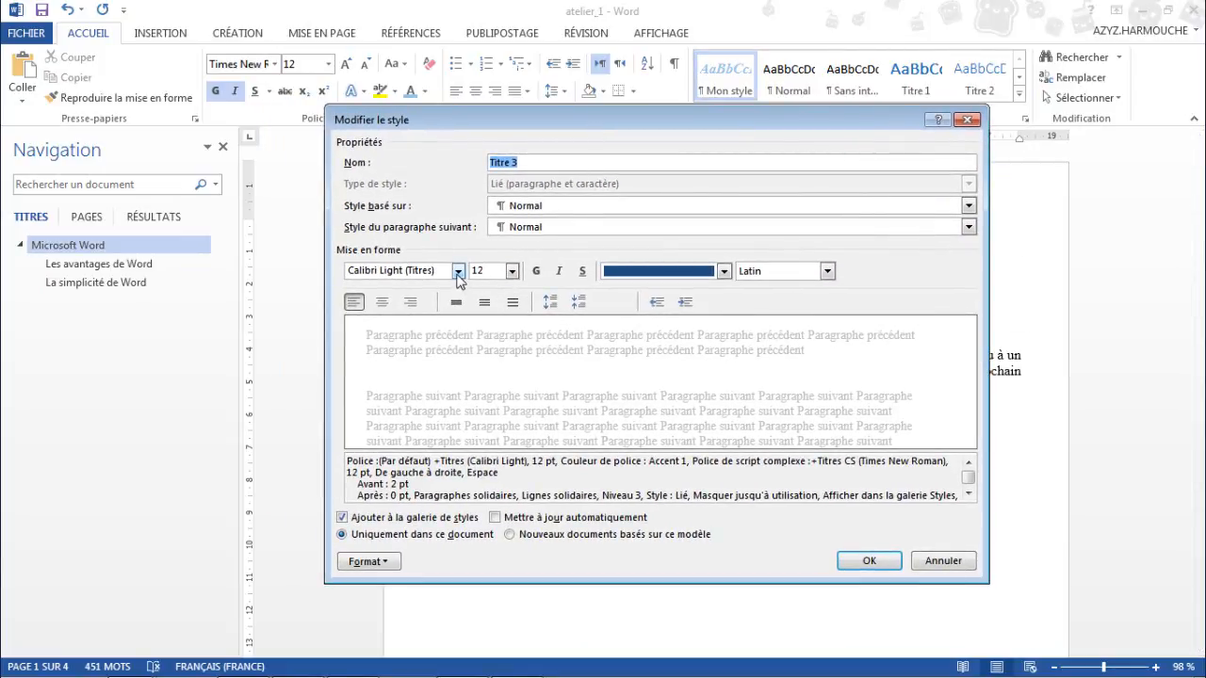
left_click(458, 272)
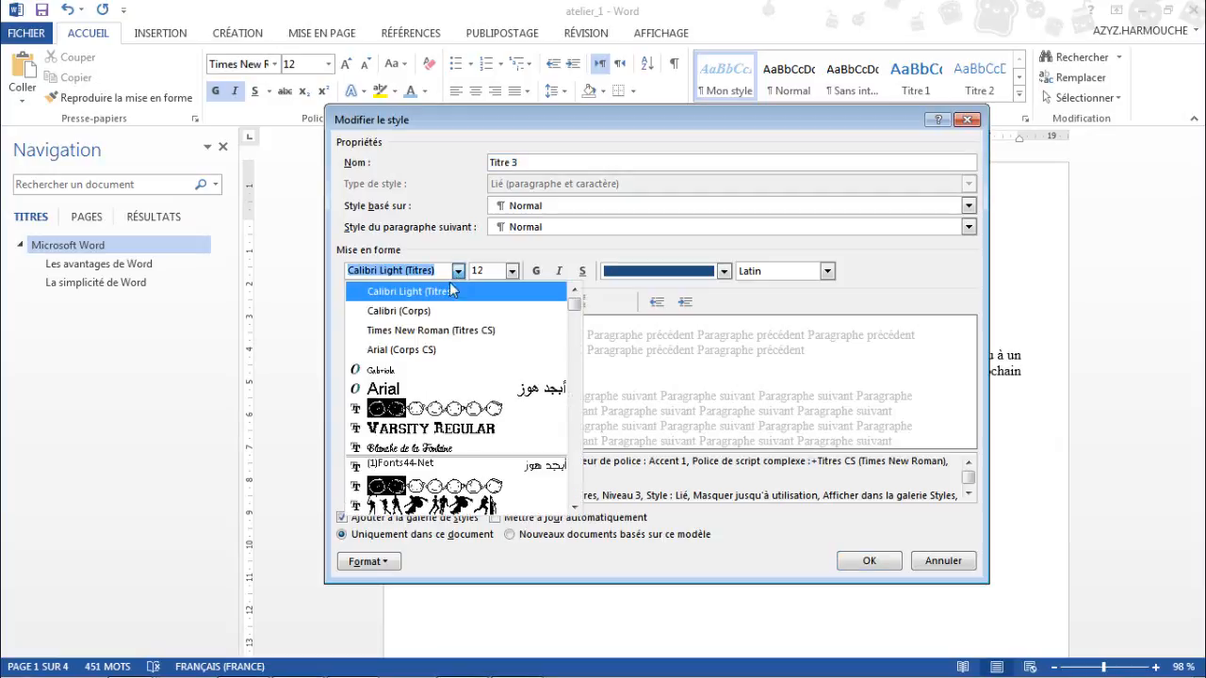
left_click(424, 329)
left_click(512, 272)
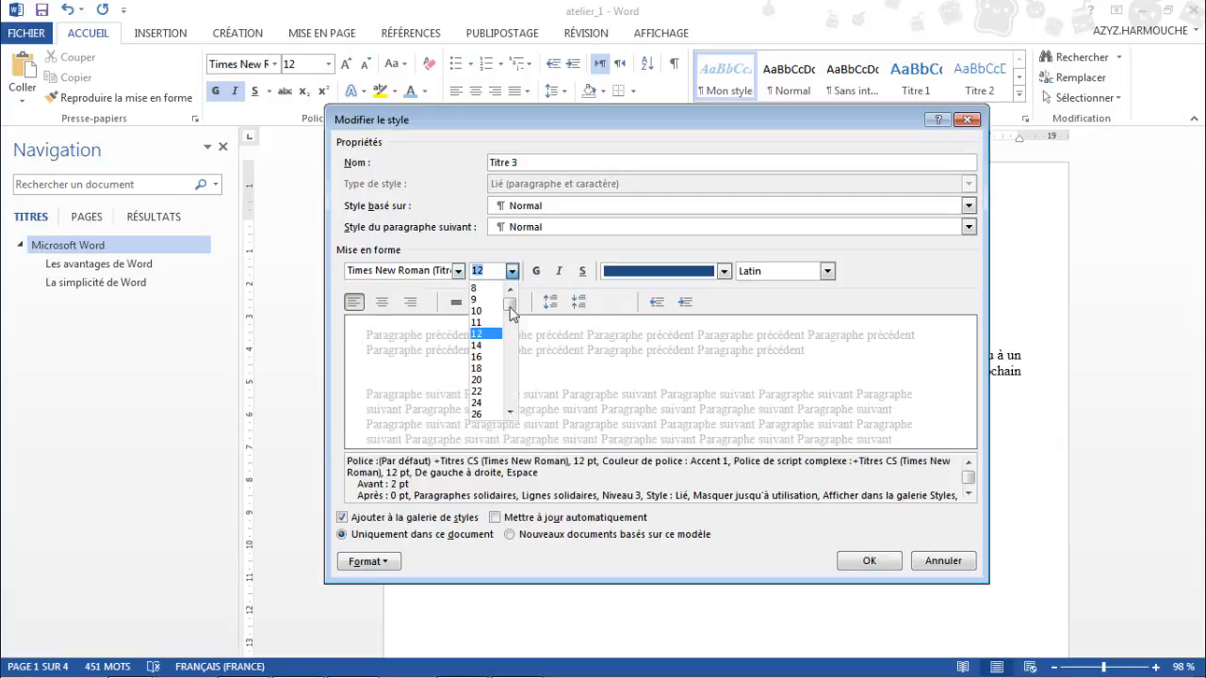
left_click(491, 358)
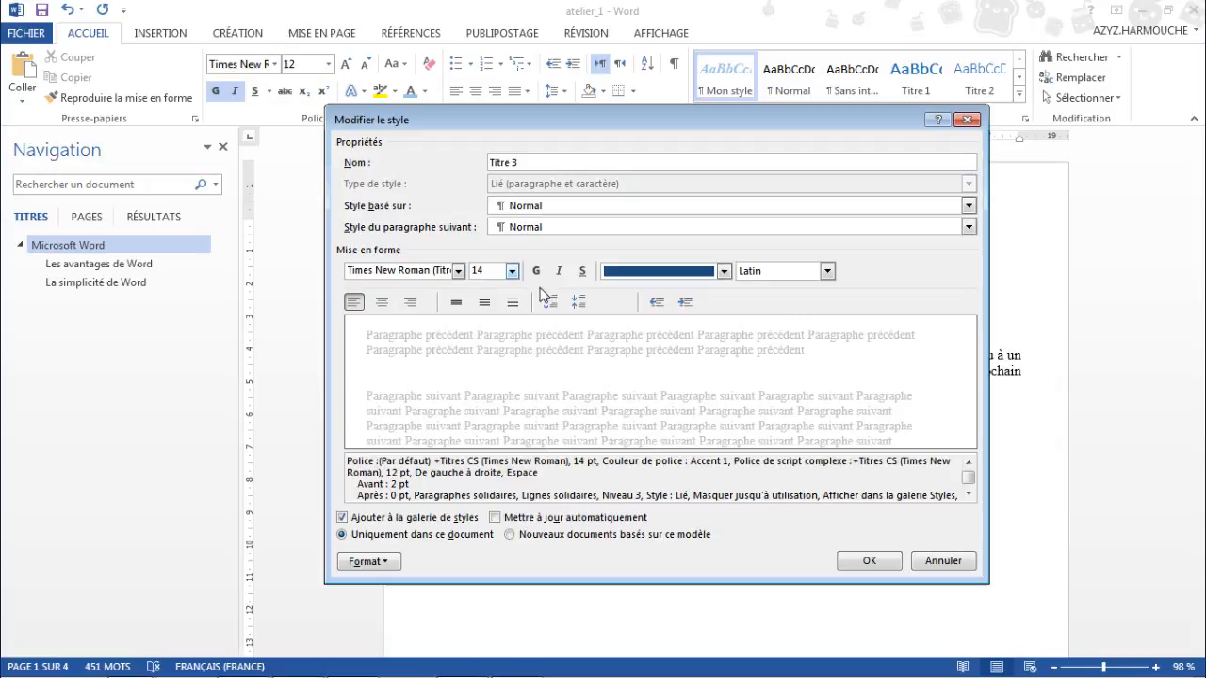
Review the Titre 3 style's paragraph indent and spacing settings, and save the modified style
left_click(386, 563)
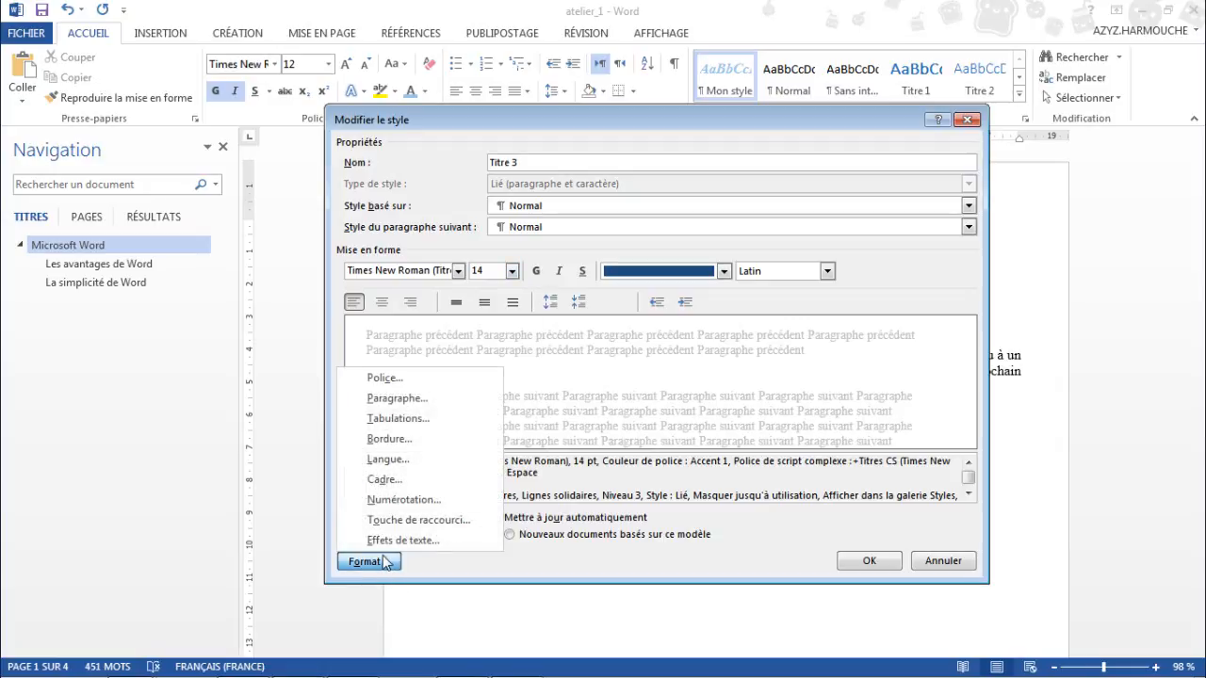
left_click(409, 400)
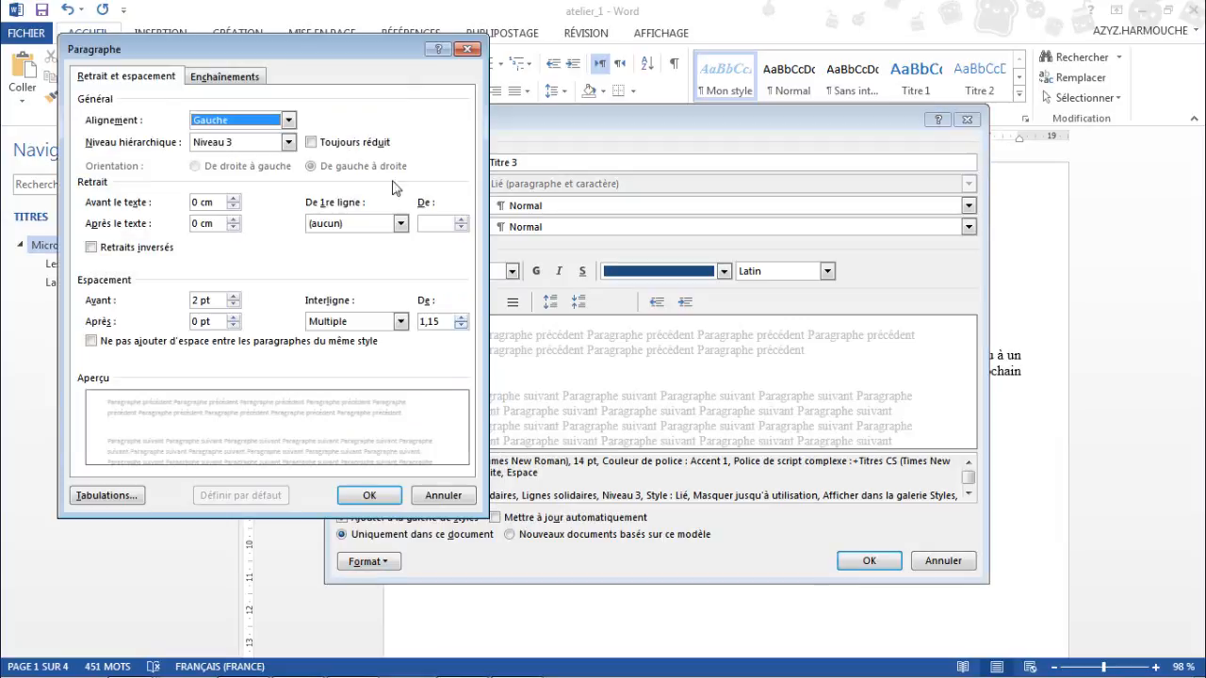
left_click_drag(277, 54, 316, 54)
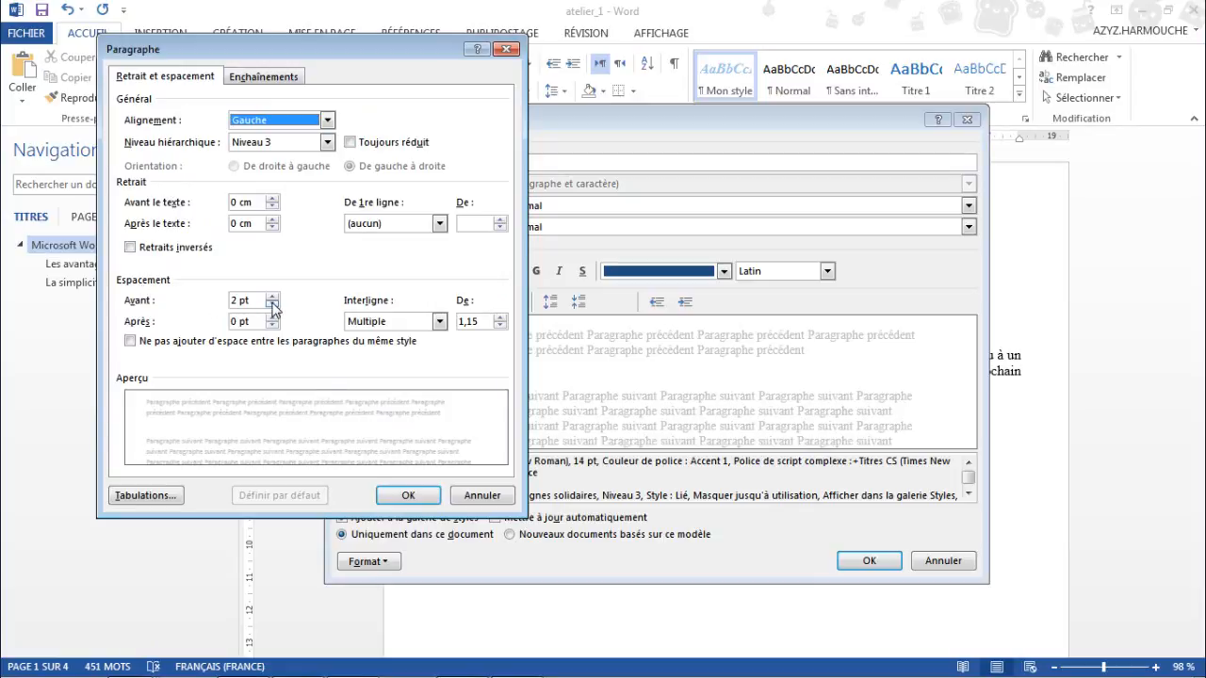
left_click(420, 501)
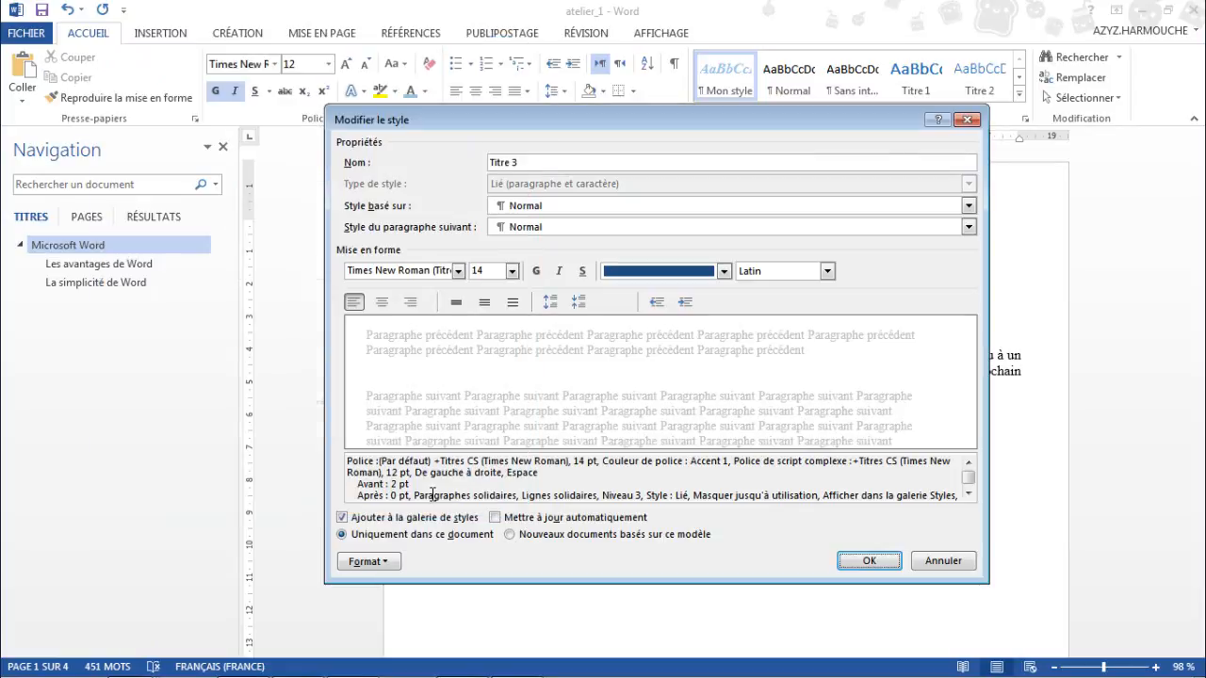
left_click(870, 562)
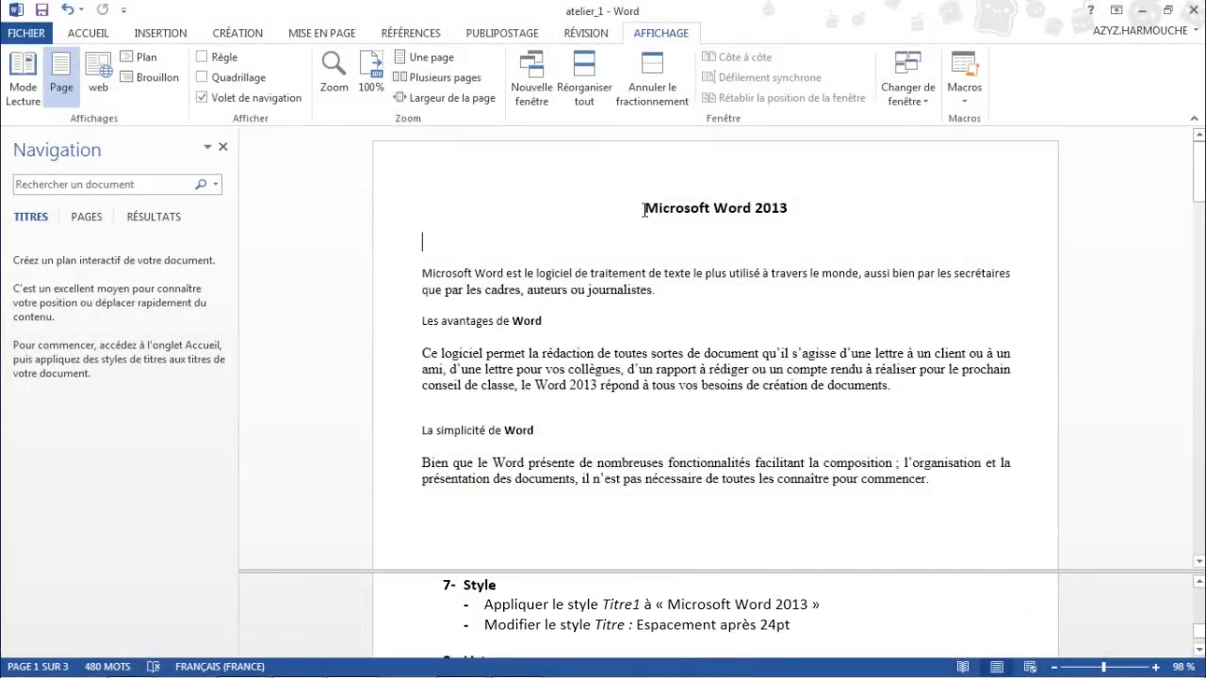
Apply the Titre 1 style to the "Microsoft Word 2013" title line of the document
left_click_drag(644, 209, 786, 209)
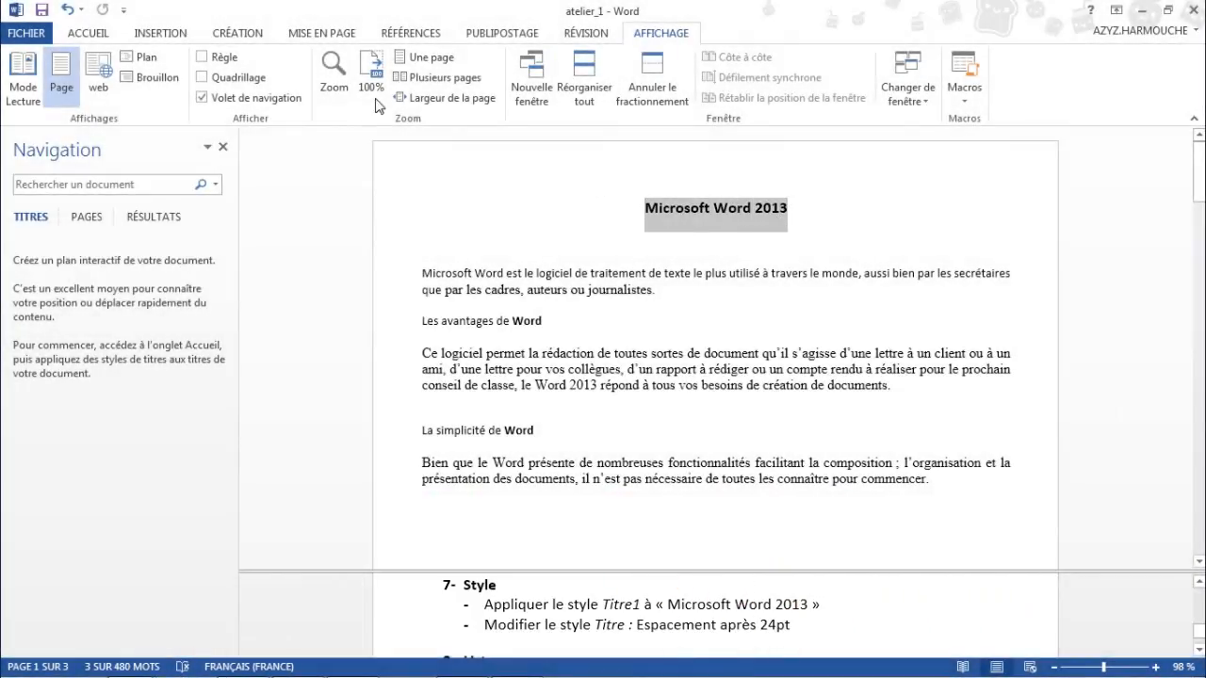
left_click(88, 32)
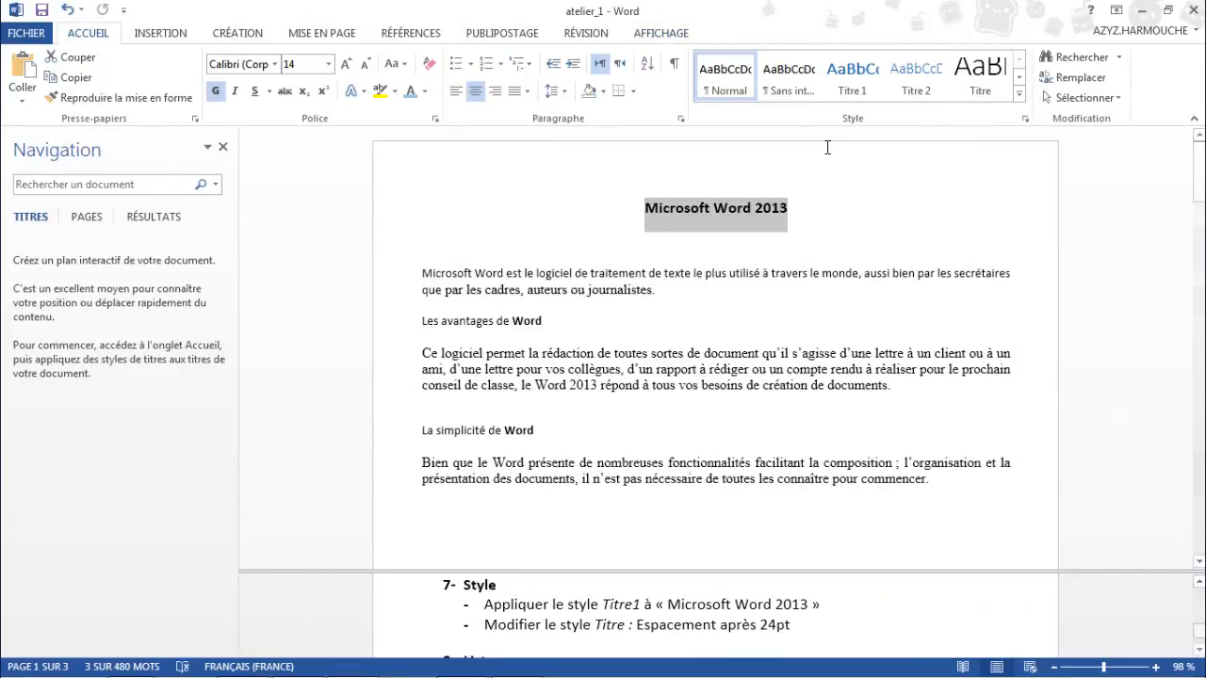
left_click(1019, 93)
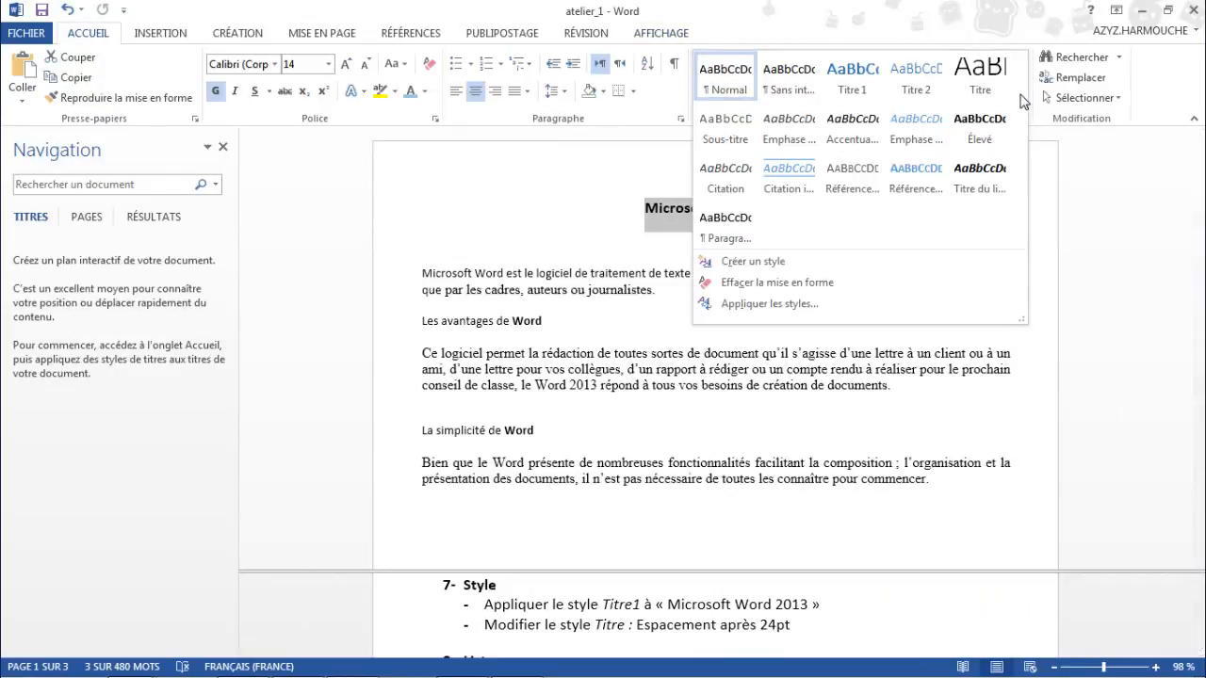
left_click(856, 76)
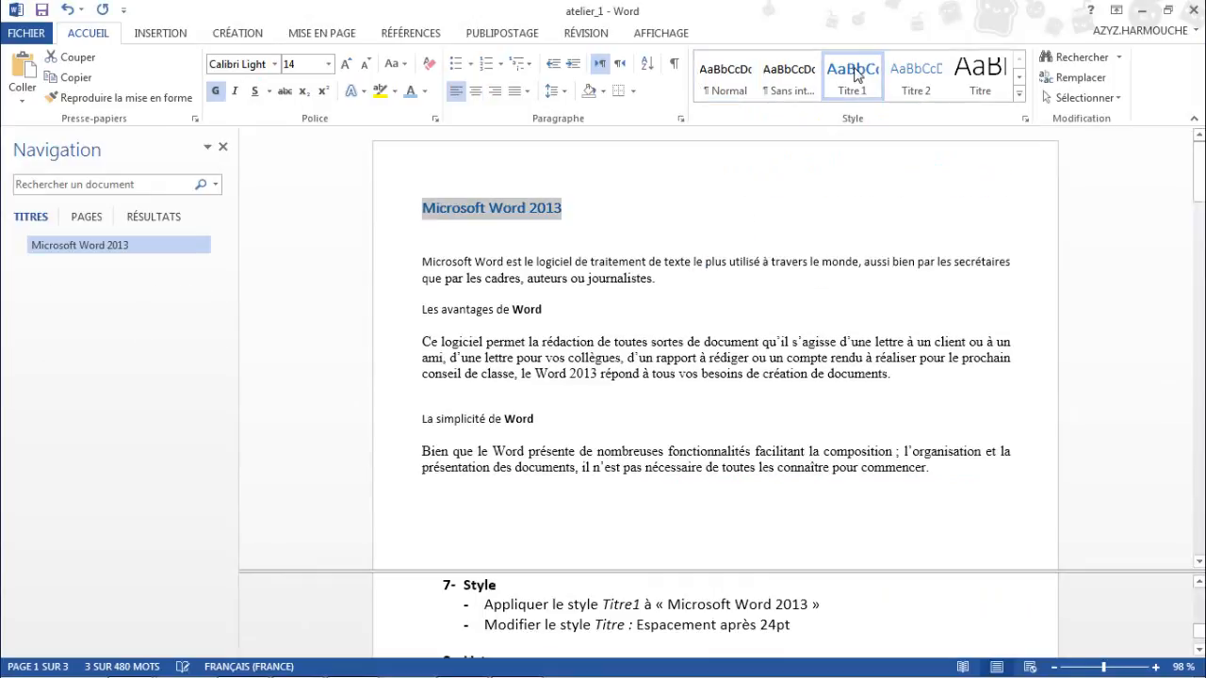
Modify the Titre style's paragraph format, setting the spacing after to 12 pt, and save the style
left_click(1018, 93)
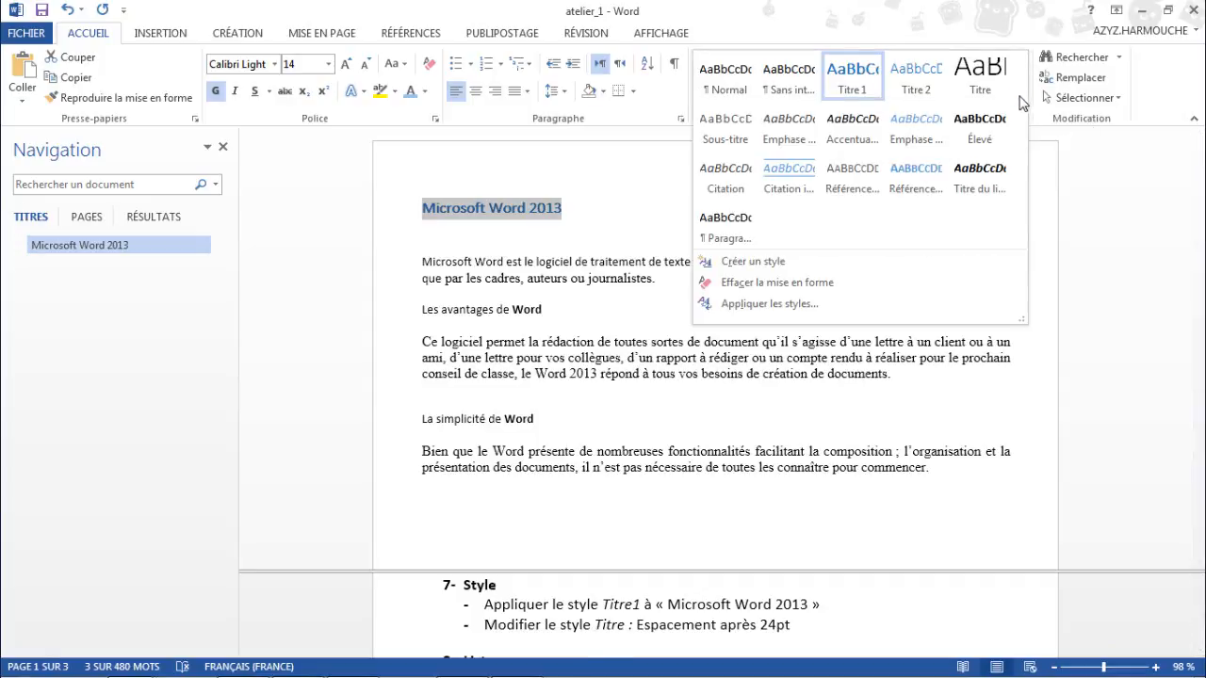
right_click(972, 78)
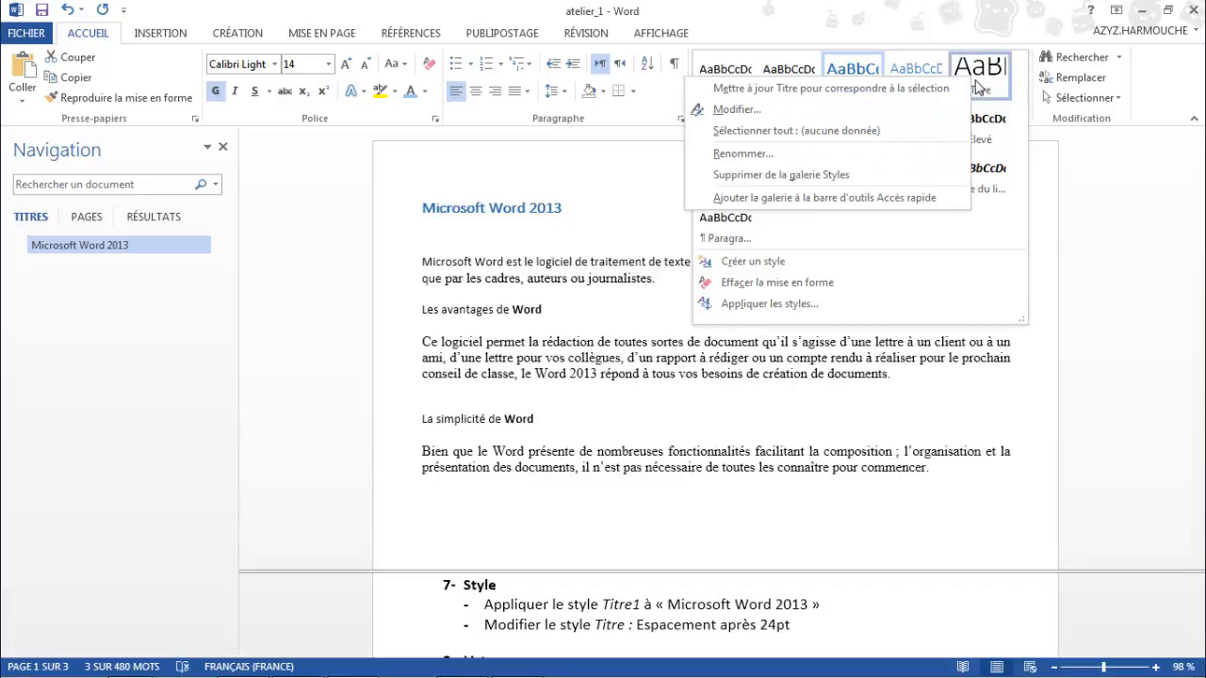
left_click(739, 110)
mouse_move(646, 118)
left_mouse_down()
mouse_move(633, 109)
mouse_move(642, 121)
left_mouse_up()
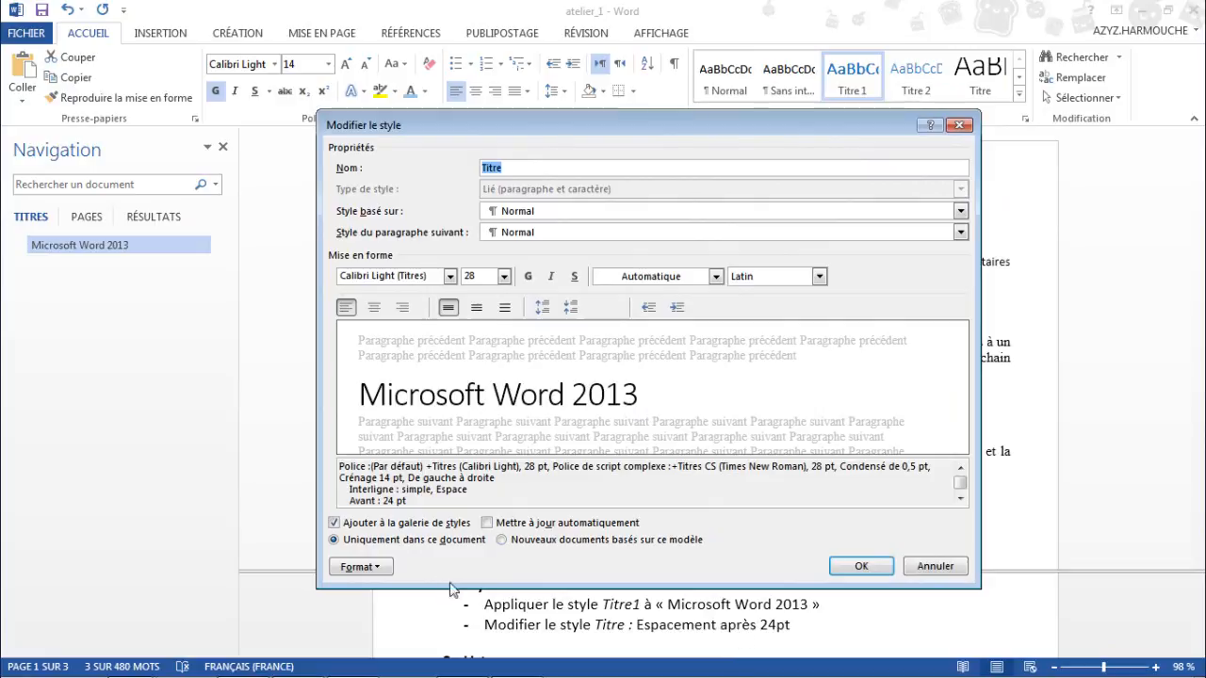
left_click(357, 566)
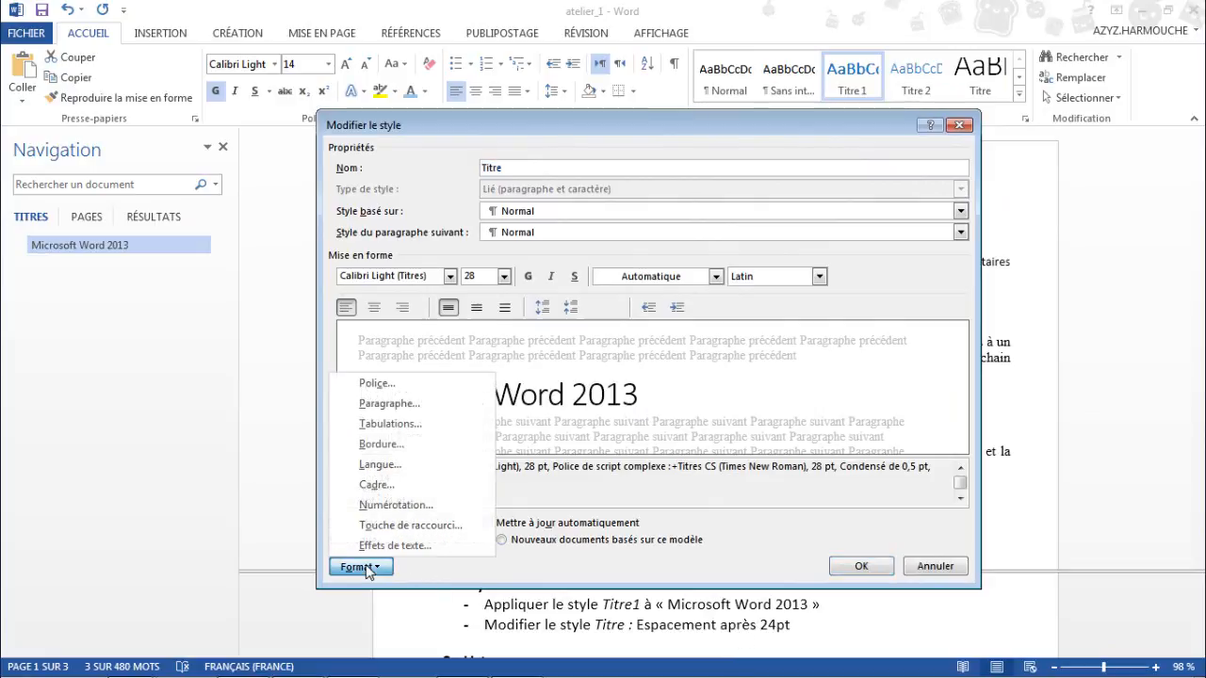
left_click(389, 404)
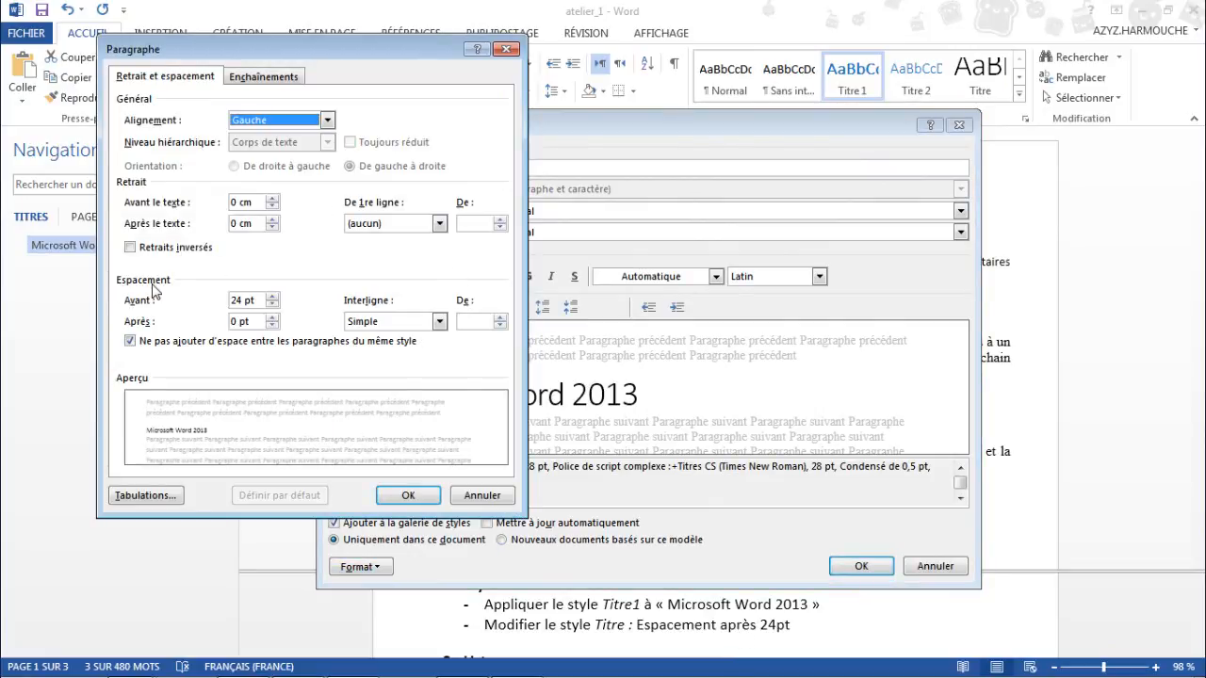
left_click(273, 318)
left_click(272, 317)
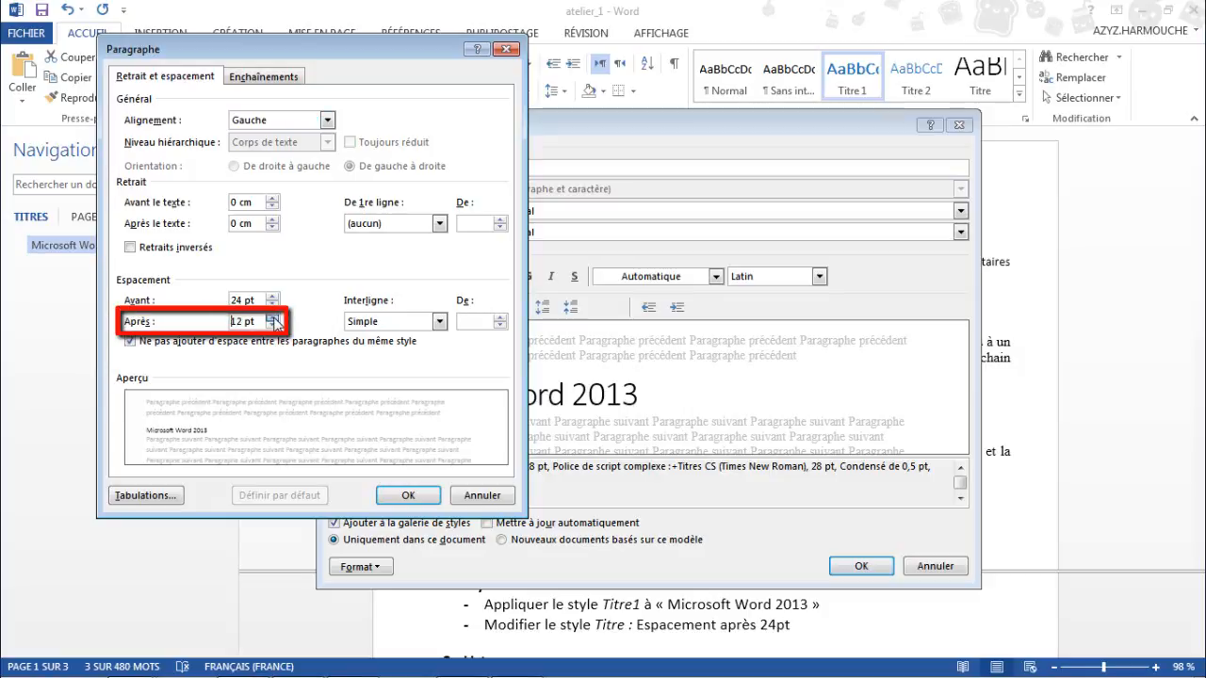
left_click(408, 494)
left_click(859, 566)
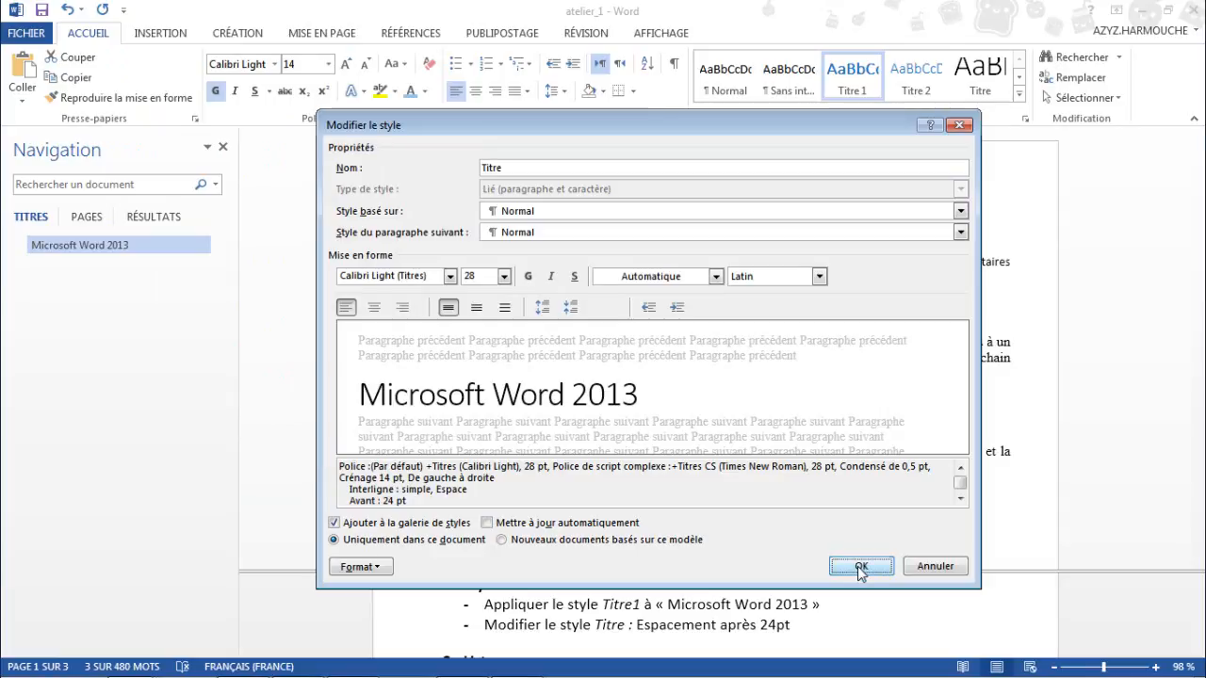